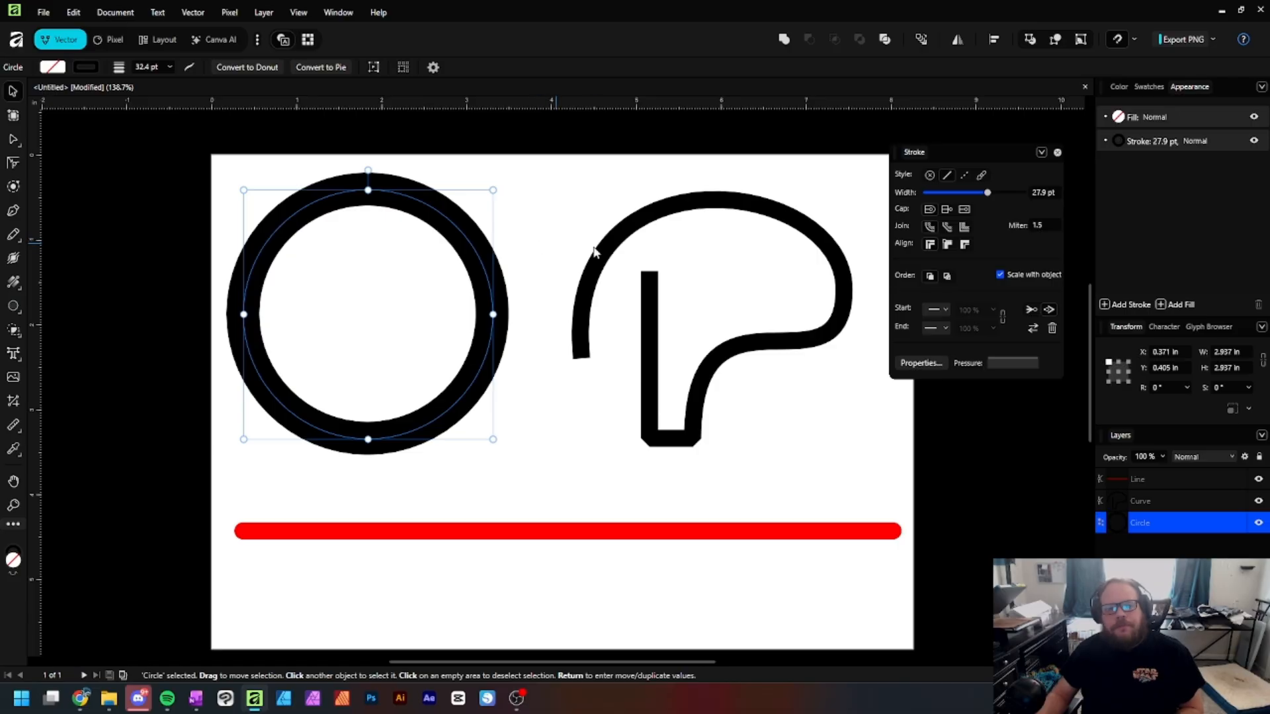
- Set the circle's stroke width to 32.4 pt, and open and close its detailed stroke settings
click(86, 68)
click(169, 69)
click(169, 69)
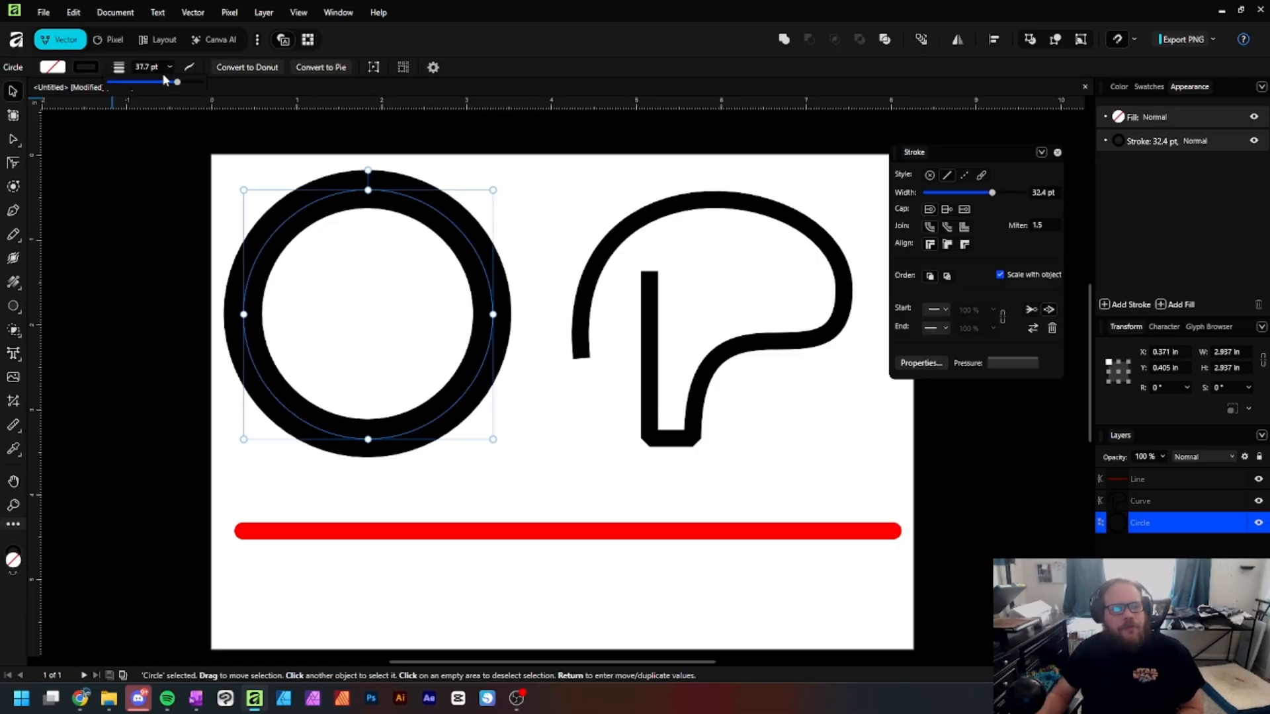
click(121, 69)
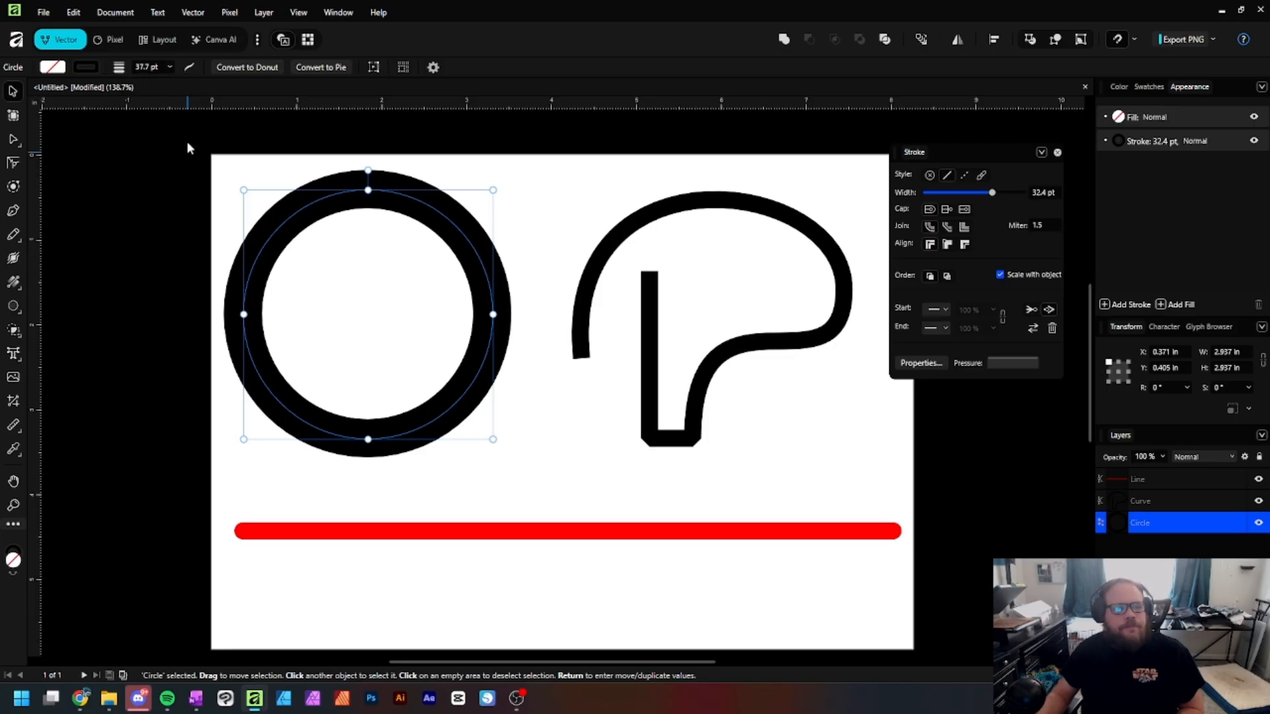
click(191, 66)
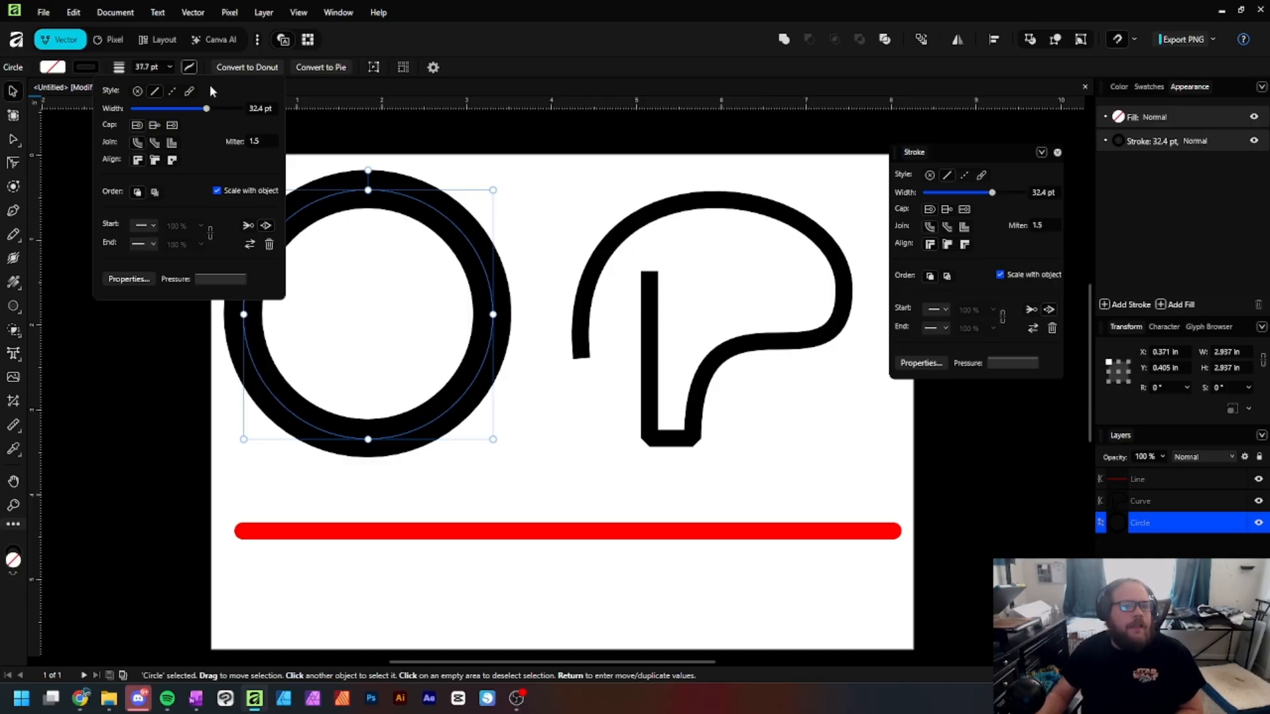
click(188, 68)
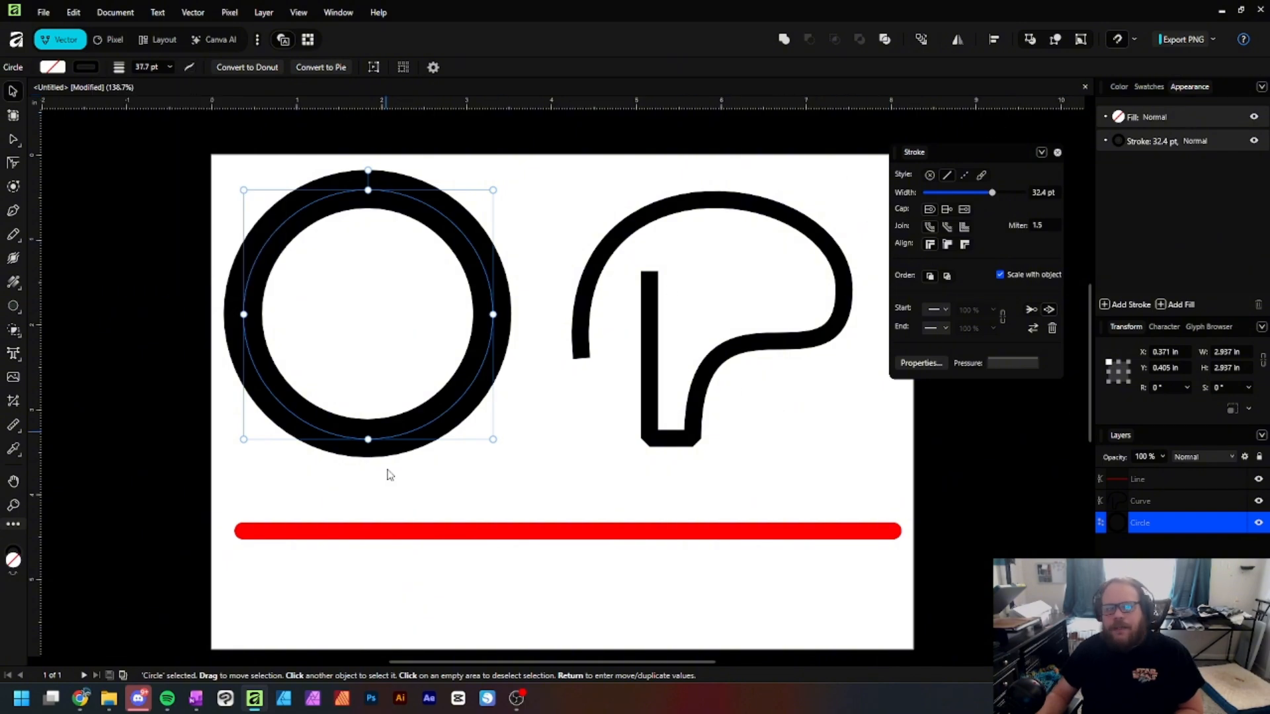
- Swap the circle's fill and stroke colours, and swap them back
click(14, 577)
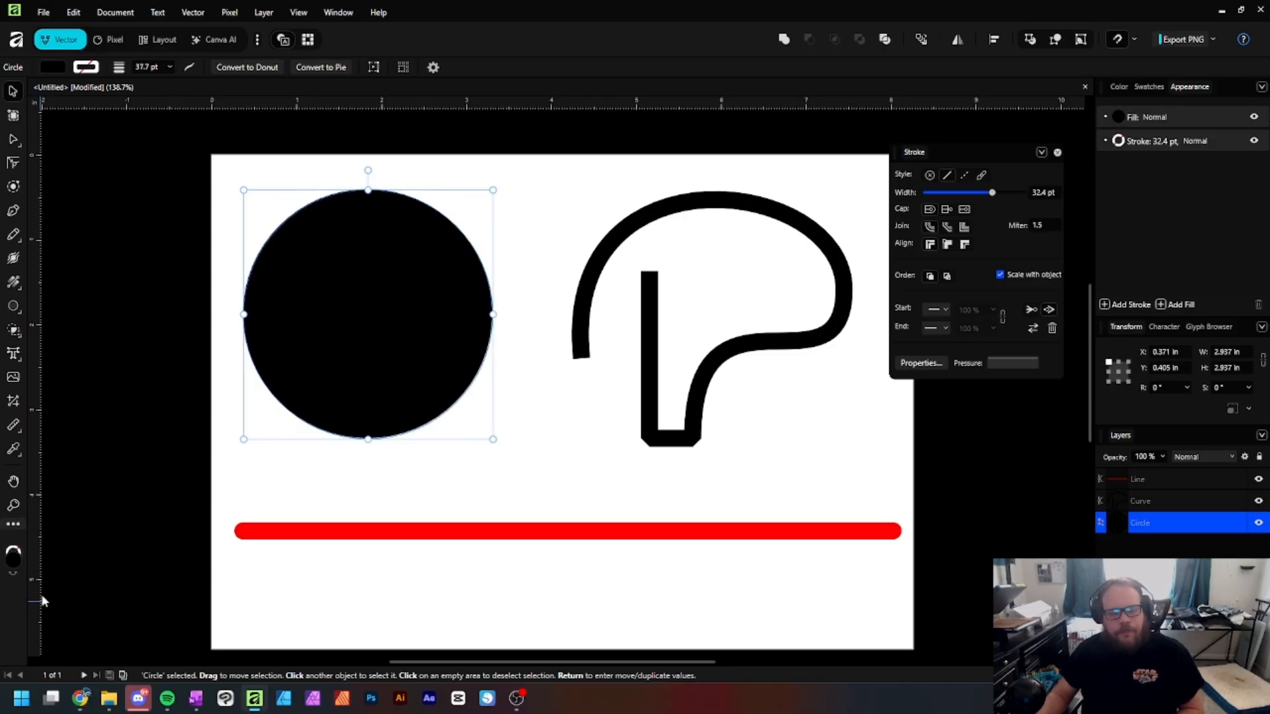
click(15, 578)
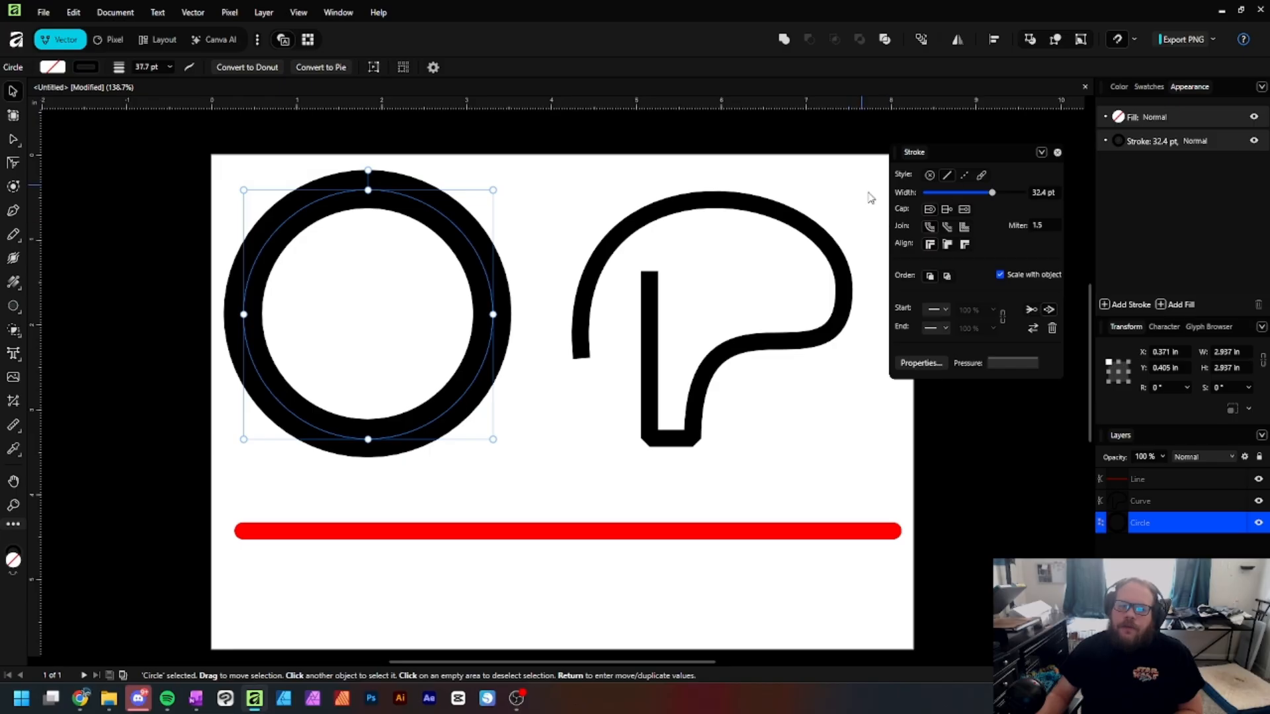
- Try the no-line, solid, dashed and brush stroke styles on the circle, ending on the solid style
click(927, 175)
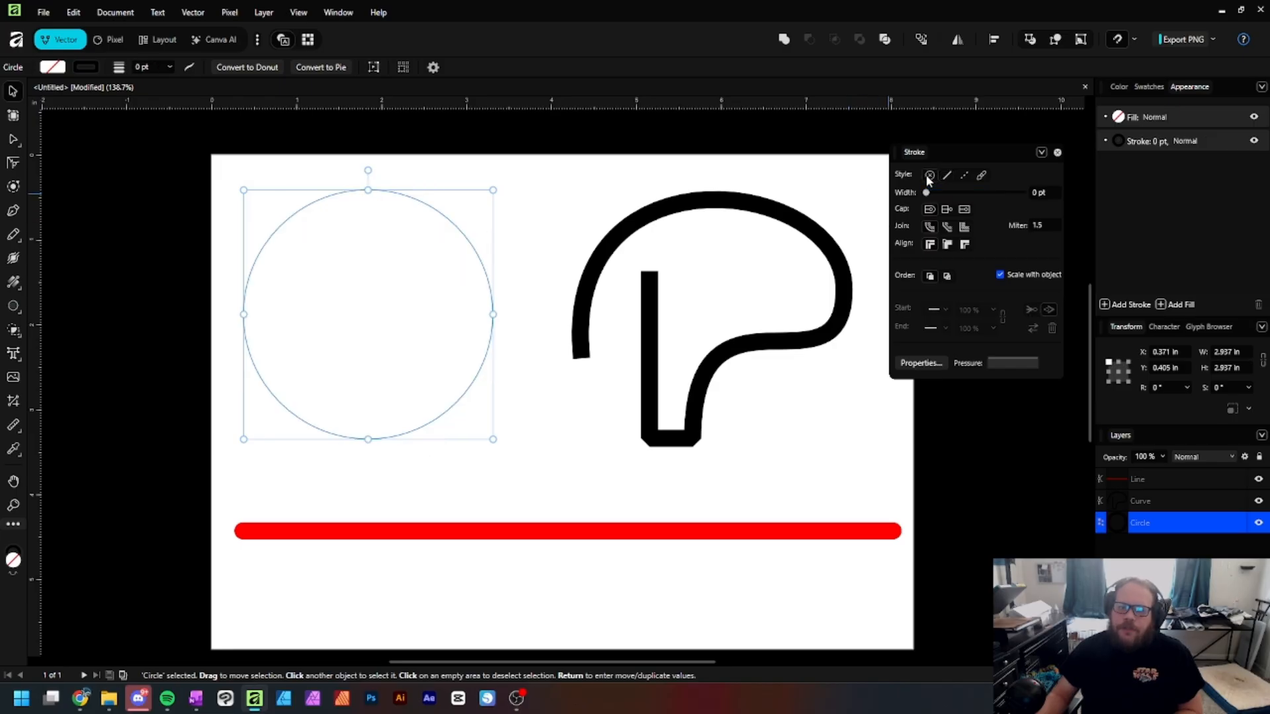
click(950, 176)
click(963, 176)
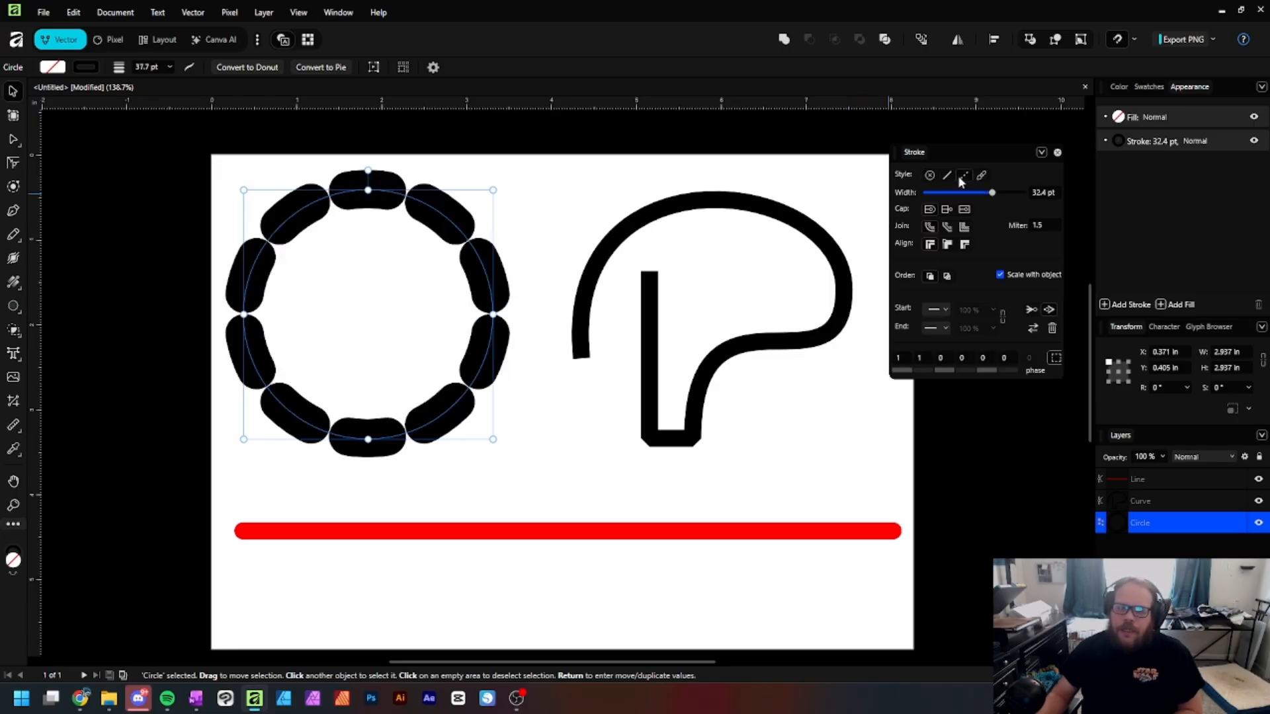
click(981, 176)
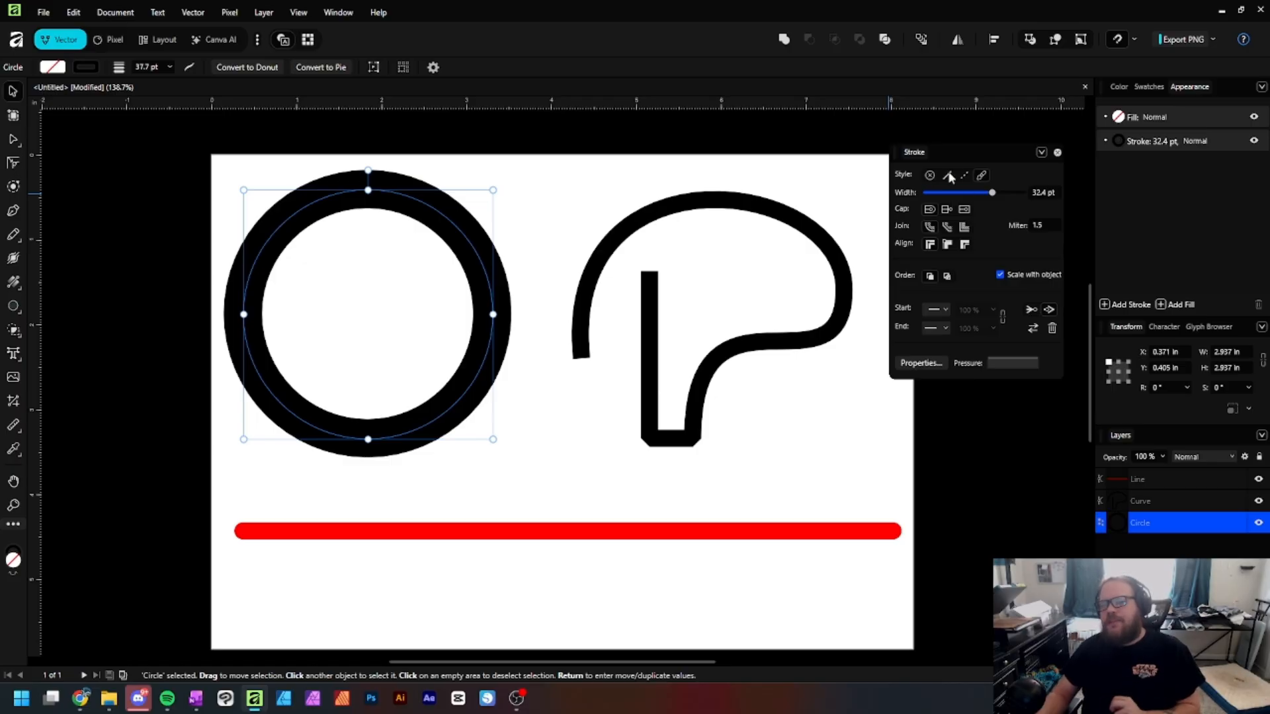
click(949, 176)
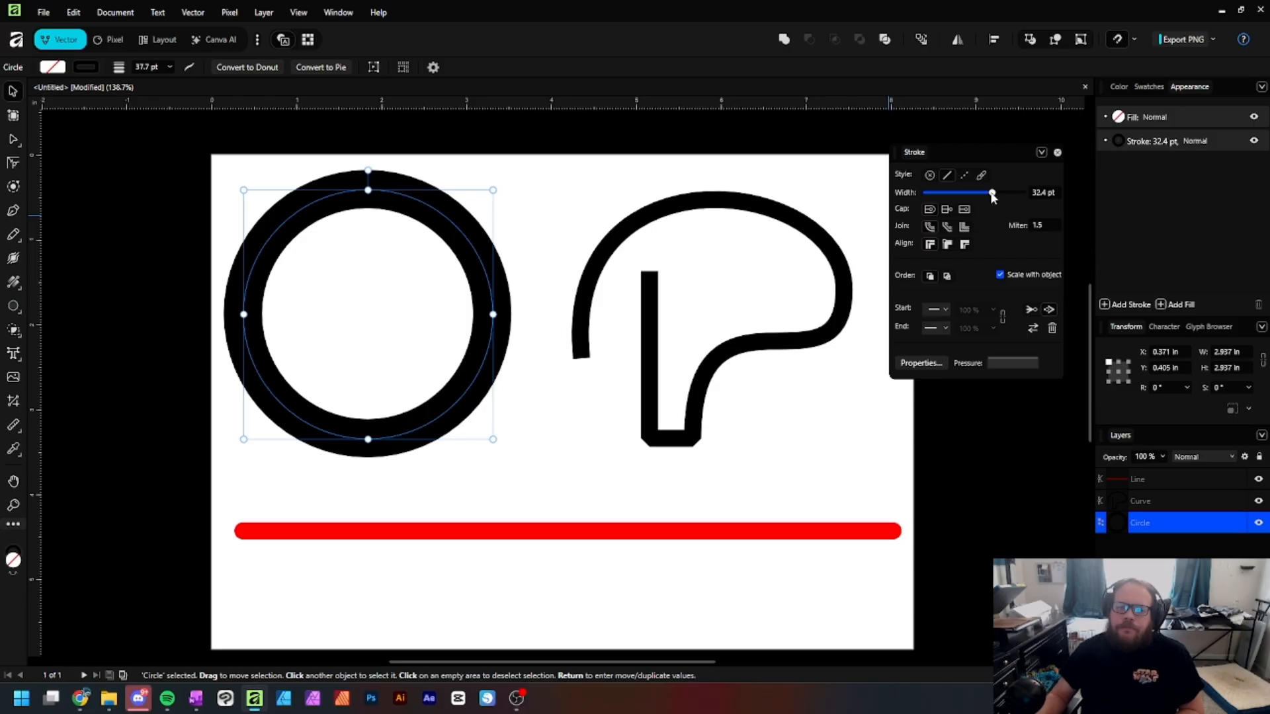
- Set the circle's stroke width to about 30.9 pt and try inside and outside stroke alignment, ending on centre
mouse_move(992, 193)
mouse_down()
mouse_move(927, 193)
mouse_move(1026, 196)
mouse_move(990, 193)
mouse_up()
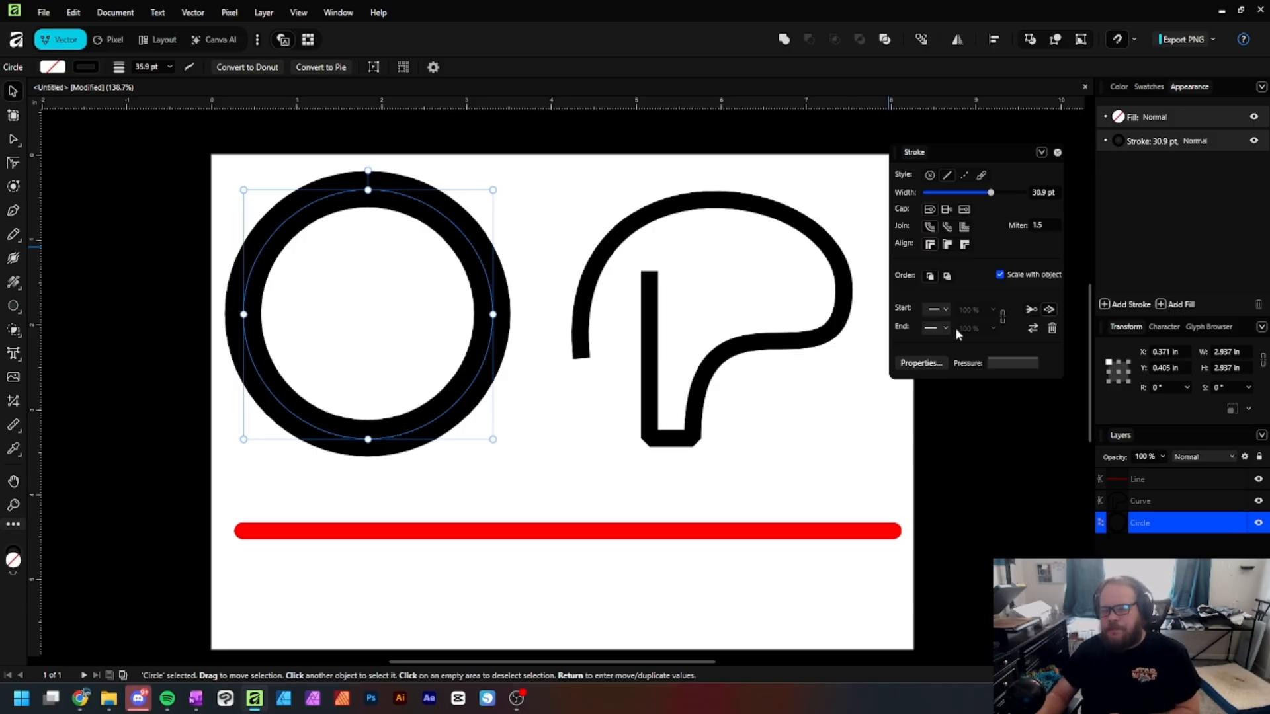
click(939, 246)
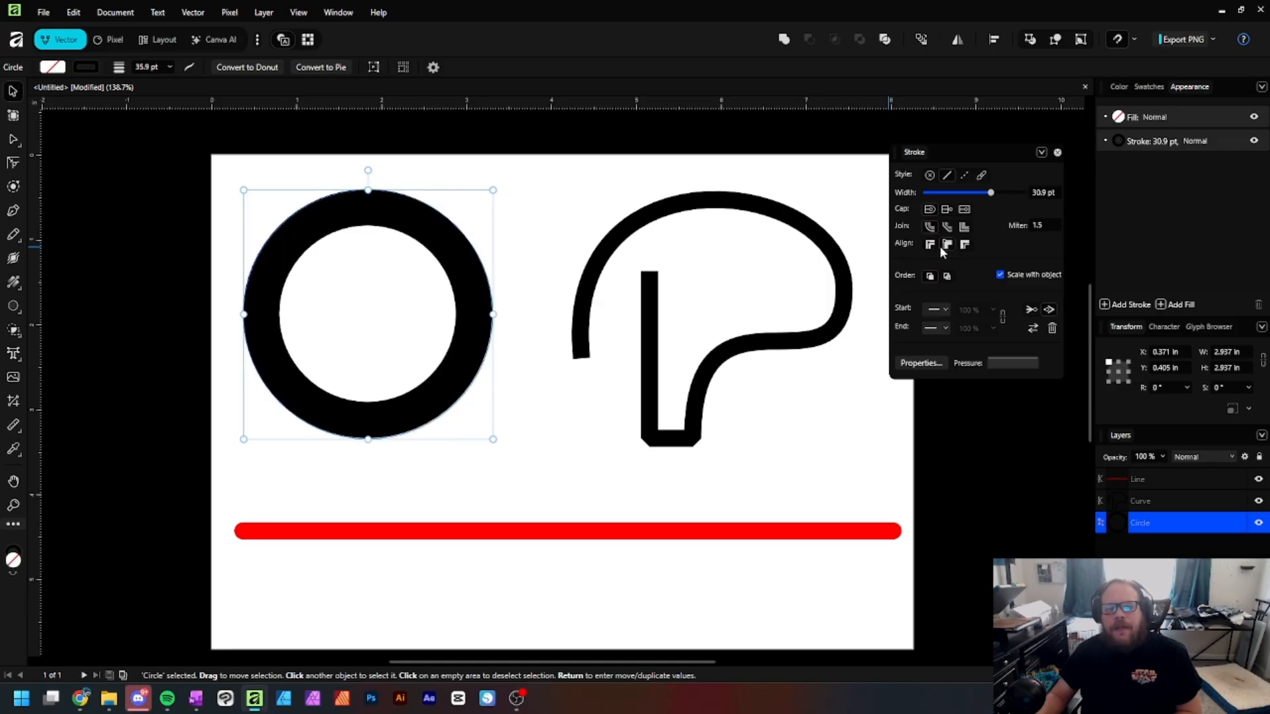
click(952, 245)
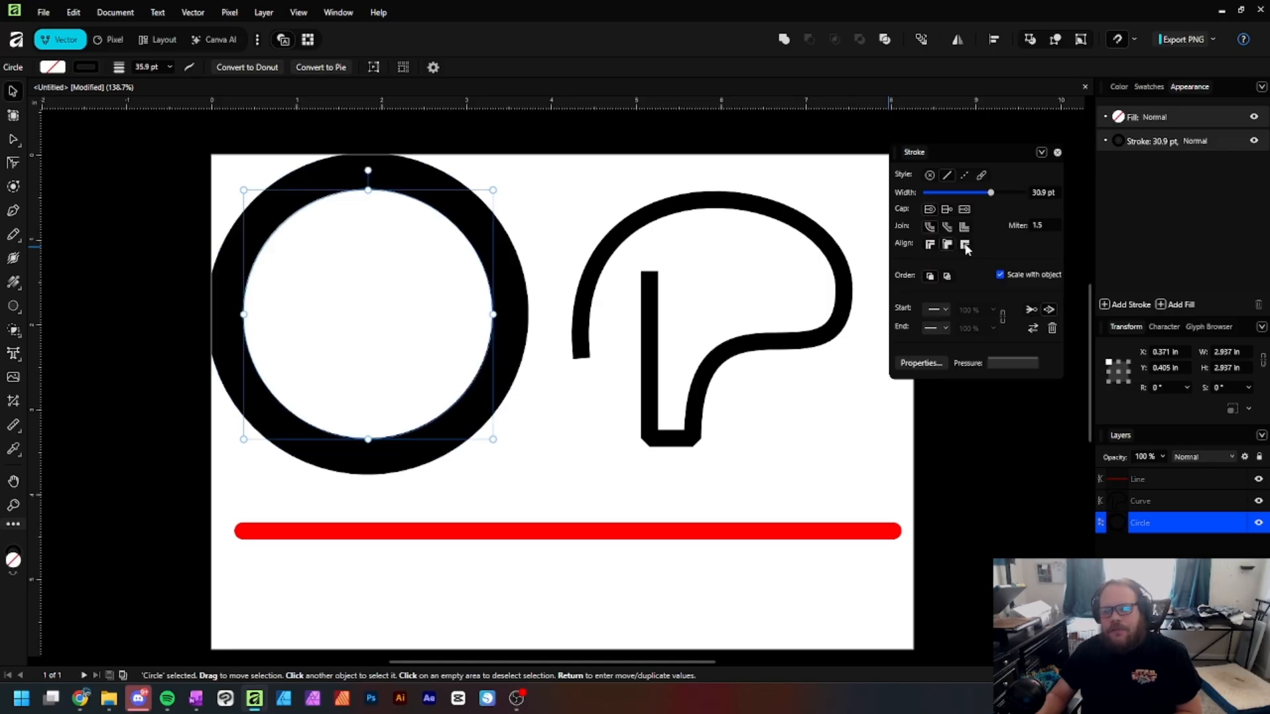
click(929, 244)
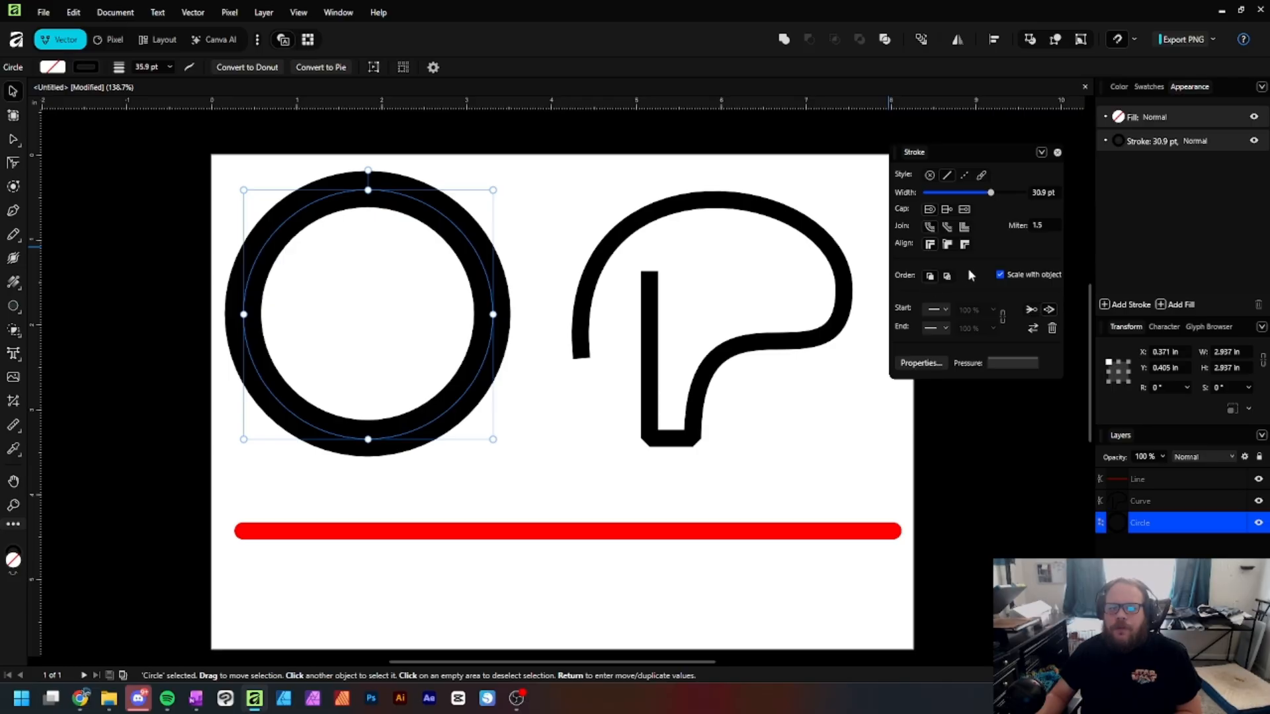
- Give the circle a bright magenta-pink fill
double_click(14, 556)
click(867, 211)
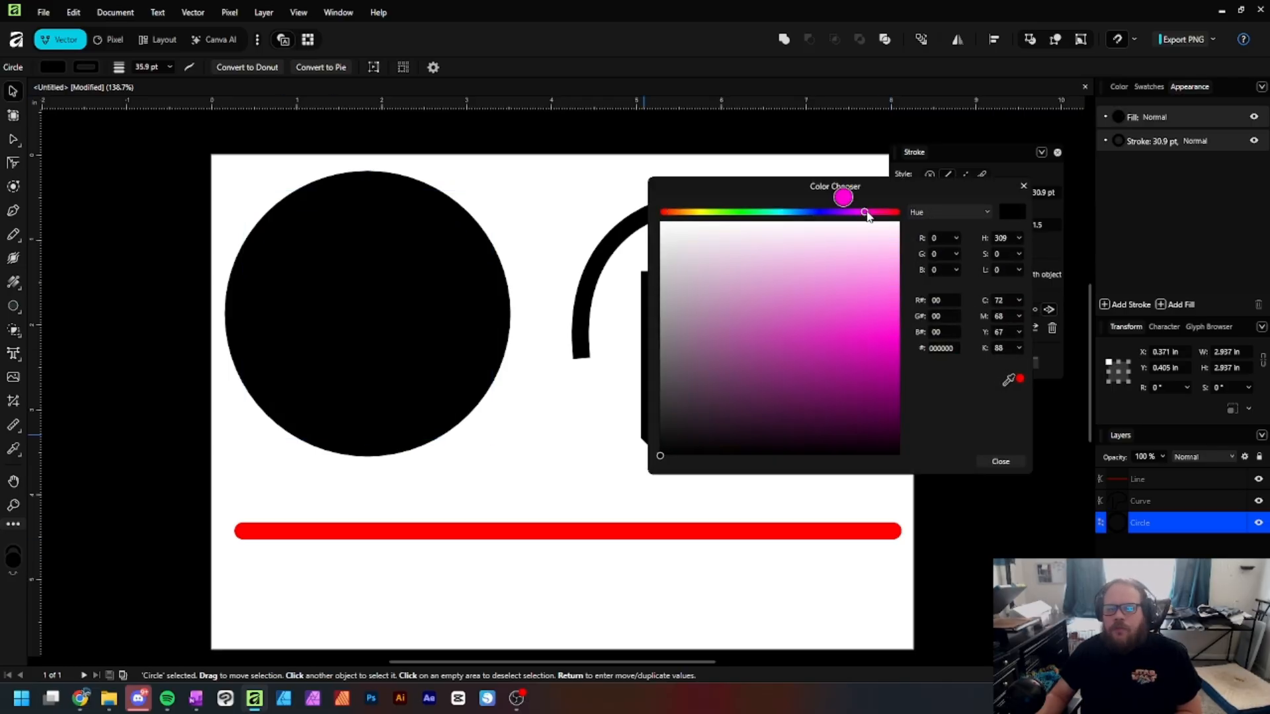
click(858, 335)
drag(858, 335, 901, 325)
click(998, 466)
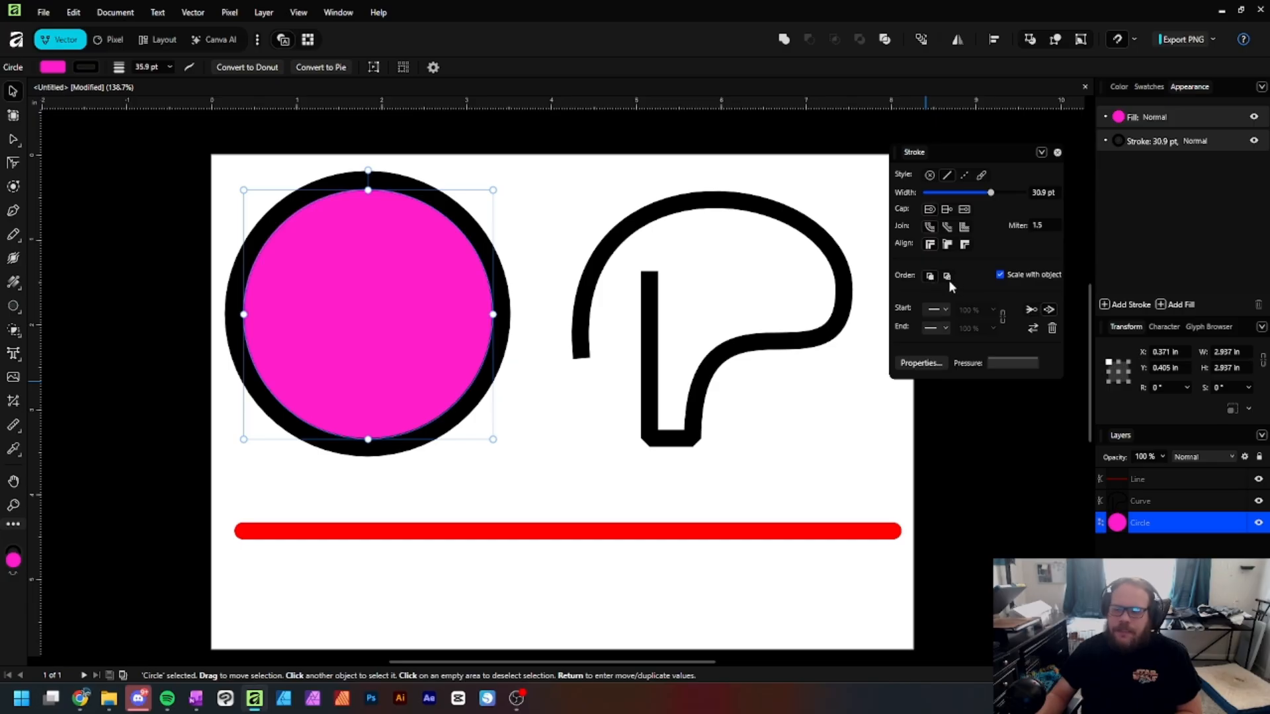
- Toggle the circle's stroke order between behind and in front of the fill, ending with the stroke in front
click(947, 277)
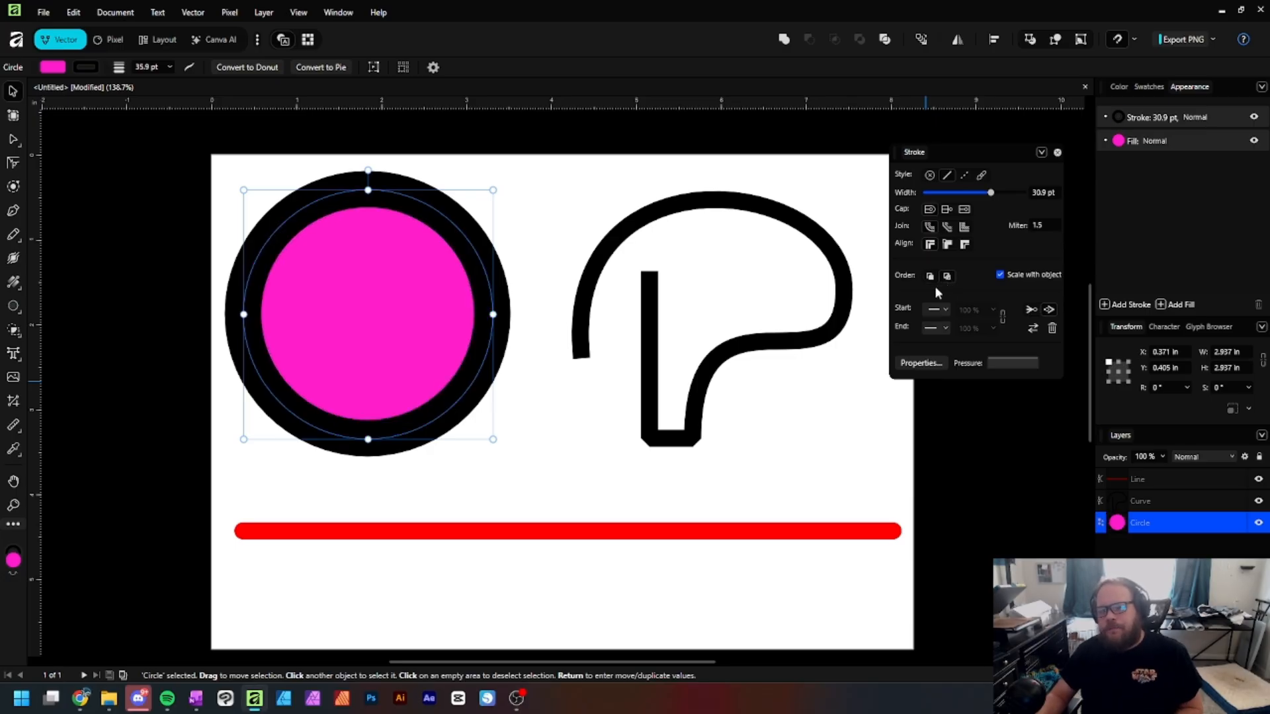
click(930, 276)
click(946, 276)
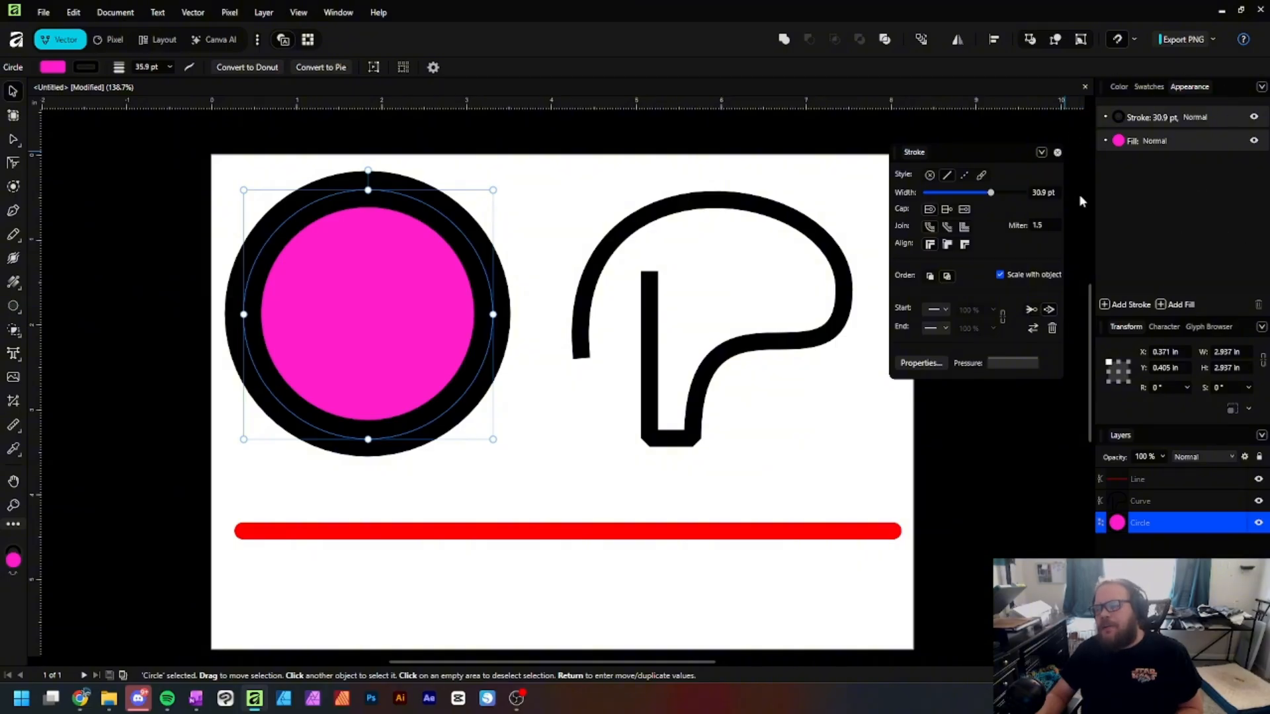
click(928, 277)
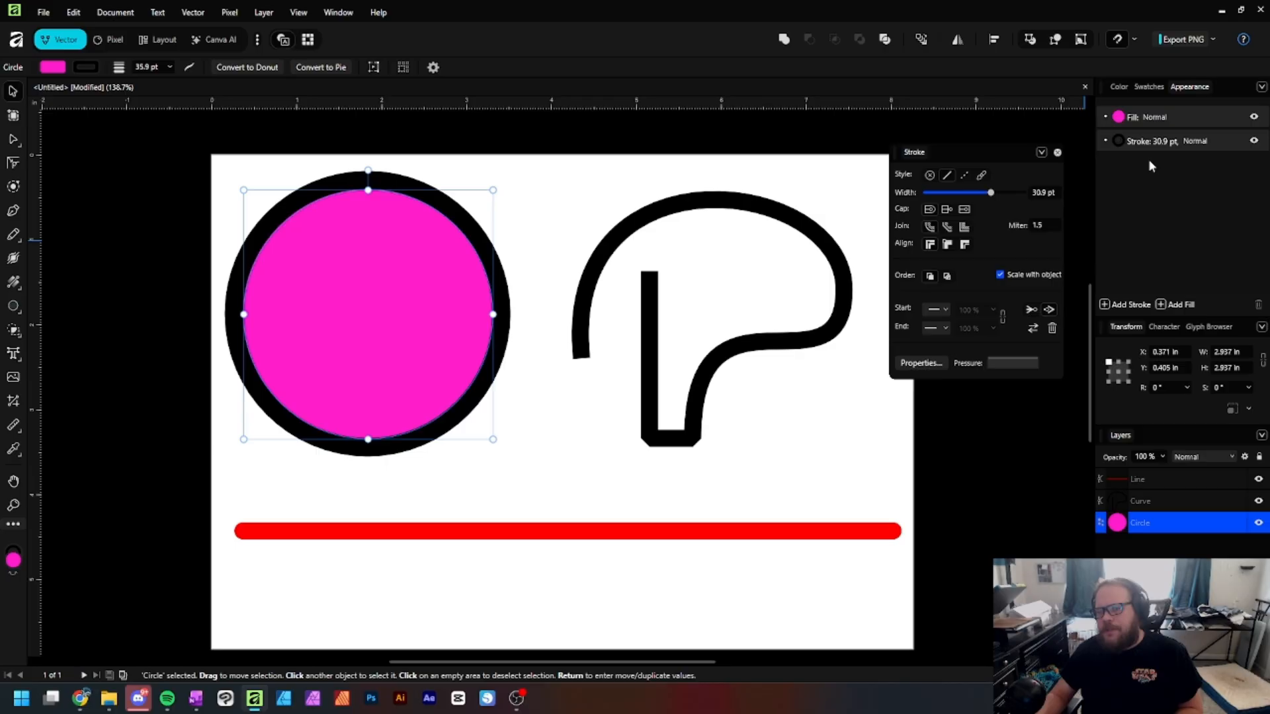
click(947, 277)
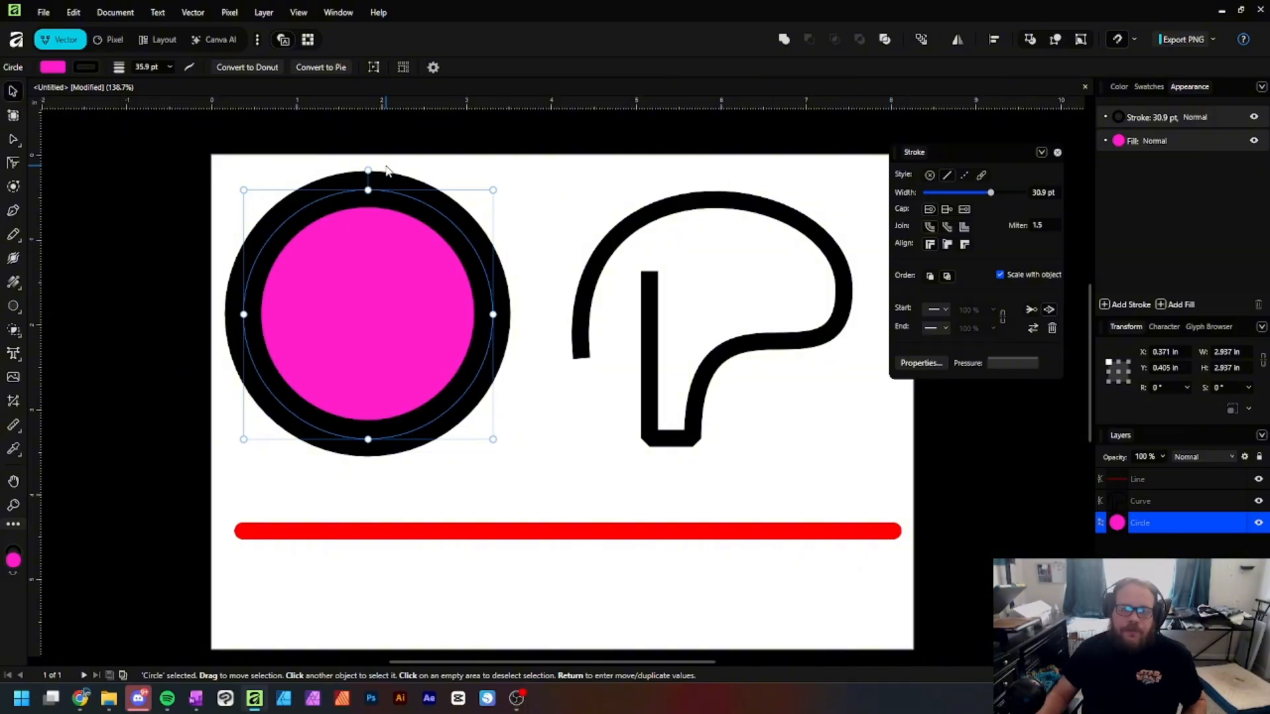
- Set the circle's transform anchor to its centre, try shrinking the circle to about 1.8 in with its stroke scaling, and undo the resize
click(1117, 371)
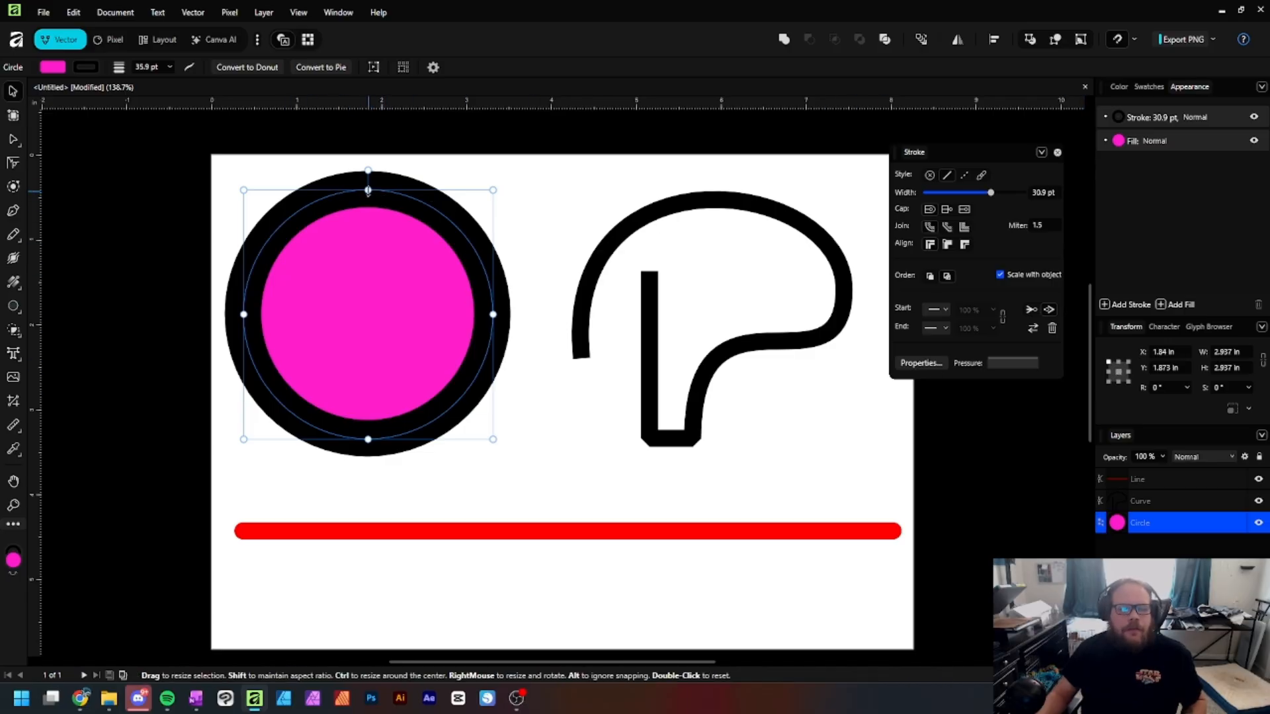
mouse_move(368, 190)
mouse_down()
mouse_move(357, 318)
mouse_move(420, 153)
mouse_move(388, 346)
mouse_move(306, 361)
mouse_move(385, 188)
mouse_move(370, 272)
mouse_up()
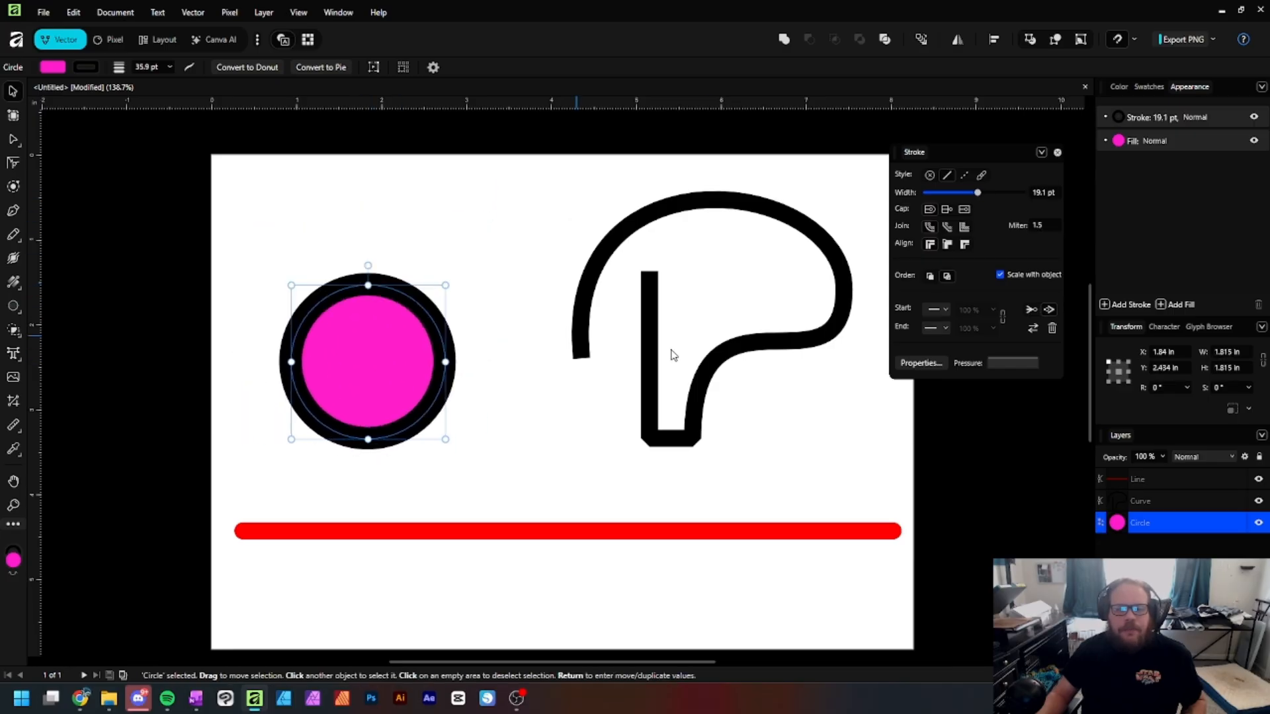
key(ctrl+z)
- Turn off Scale with object, try resizing the circle, undo the resize and turn the option back on
click(1000, 274)
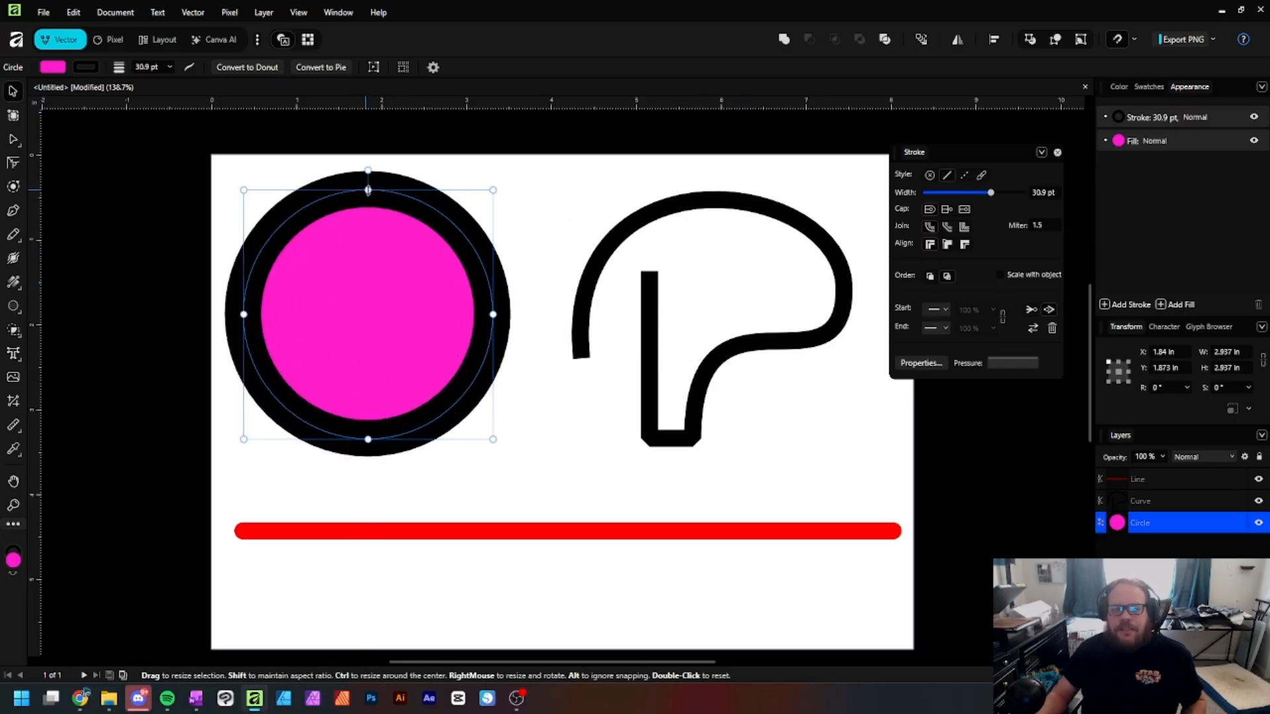
drag(368, 190, 519, 219)
key(ctrl+z)
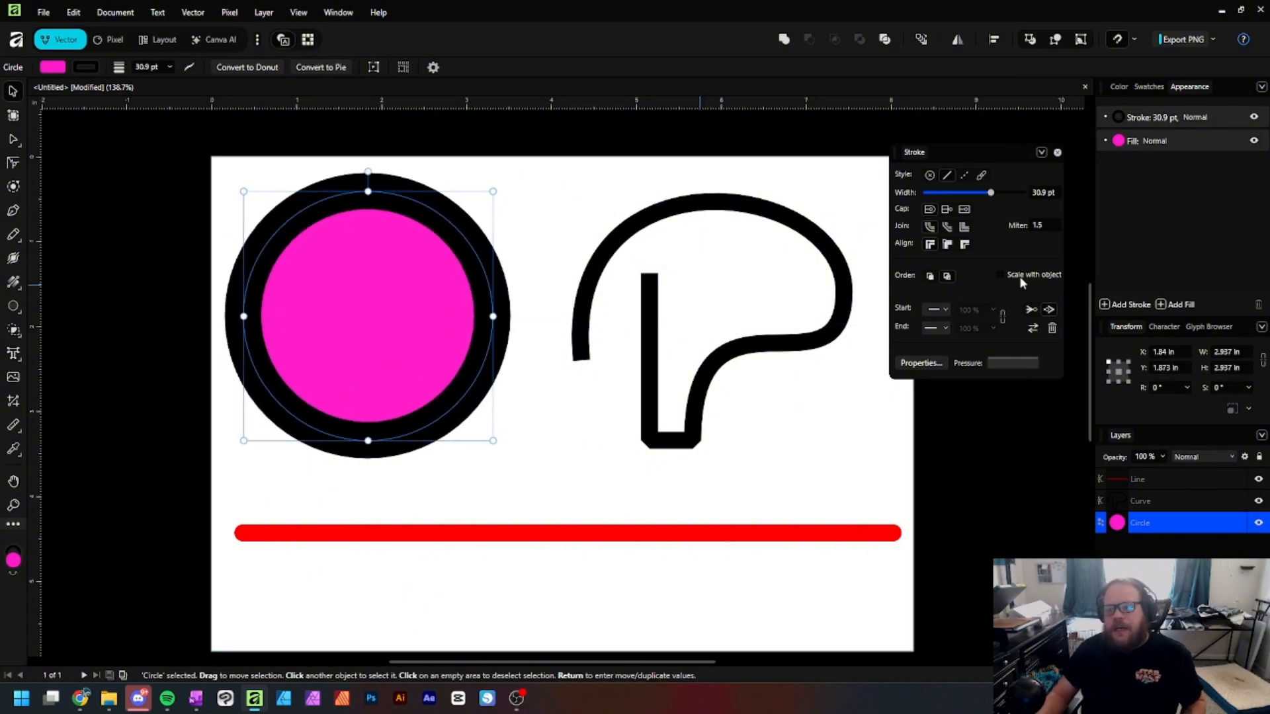
click(999, 275)
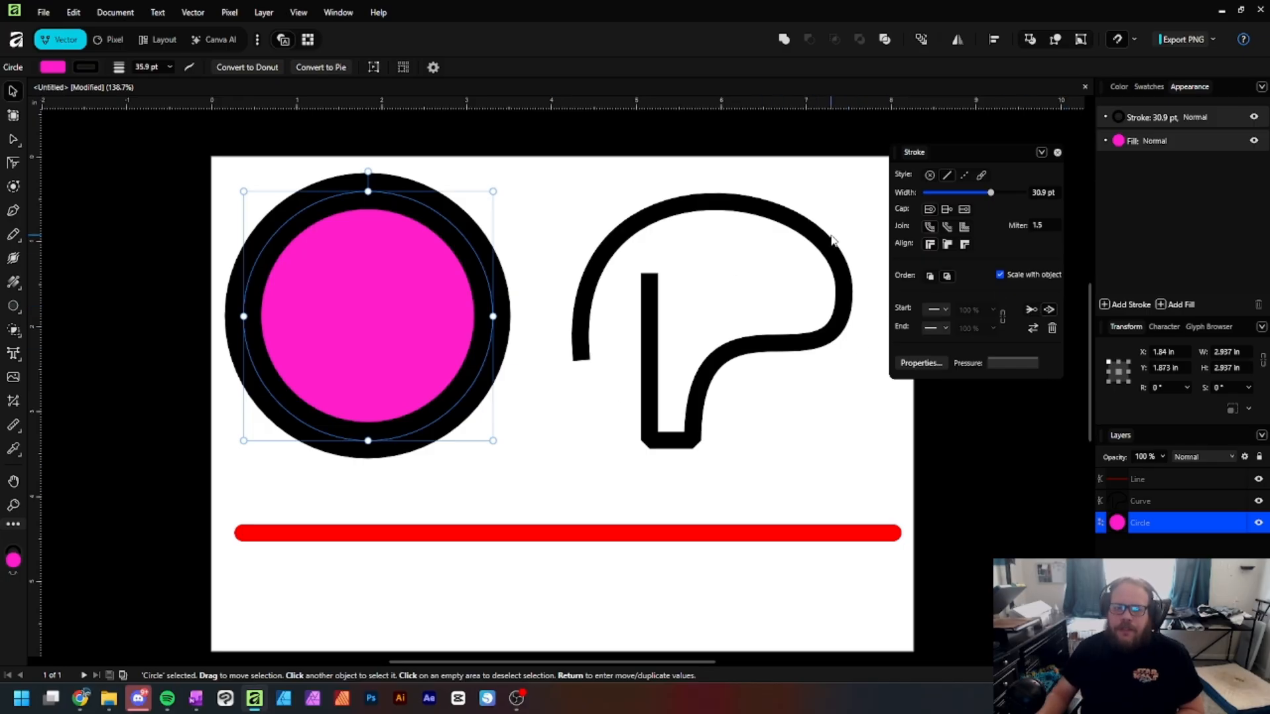
- Try the butt cap on the P-shaped curve's stroke ends and settle on the round cap
click(812, 246)
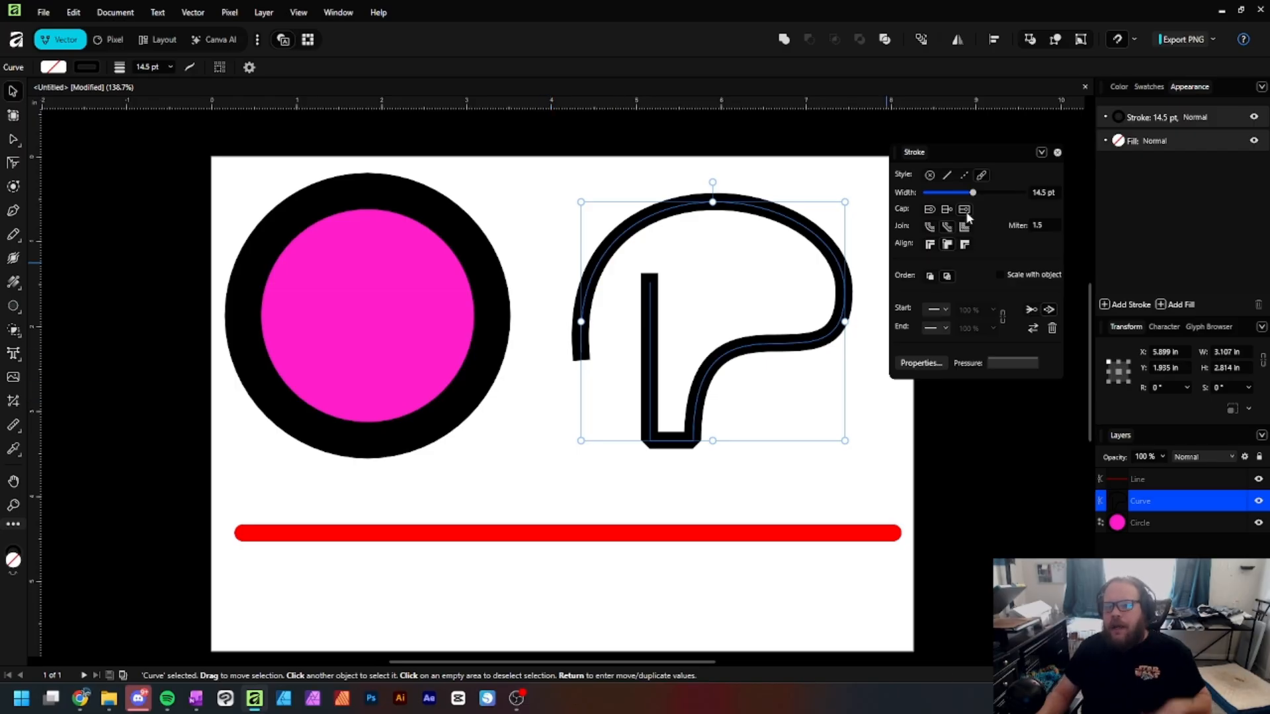
click(940, 209)
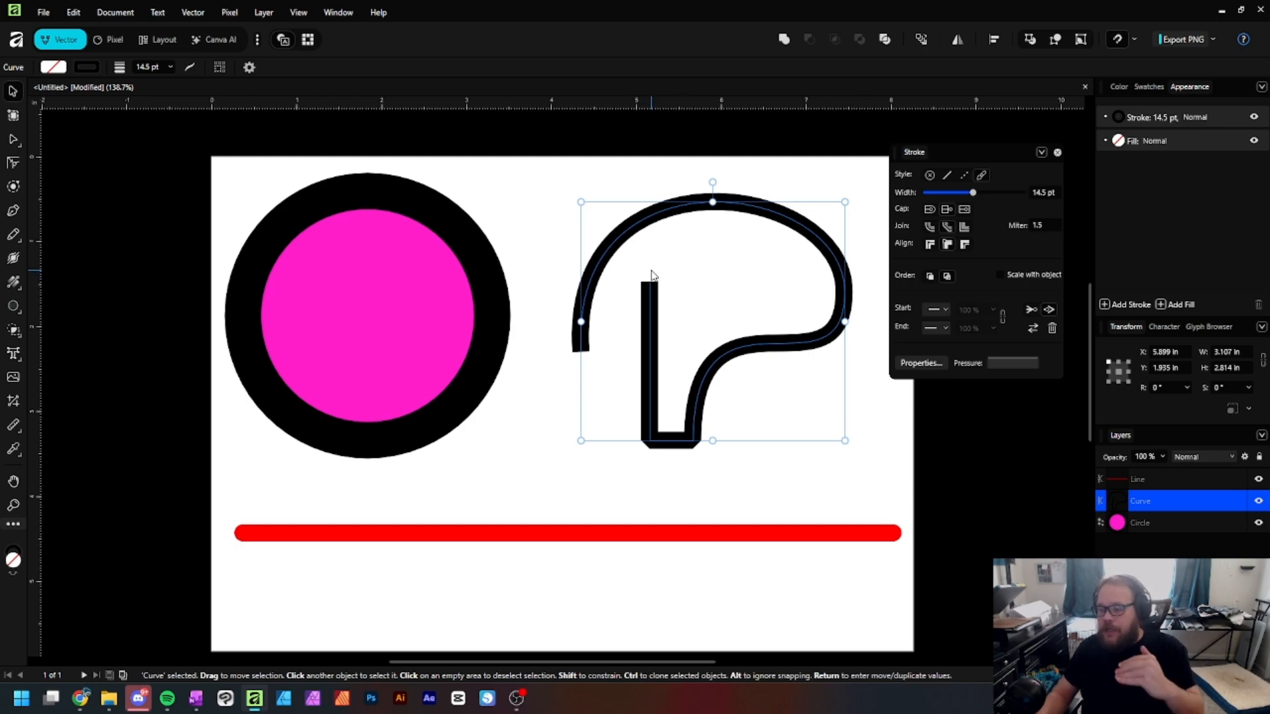
click(927, 210)
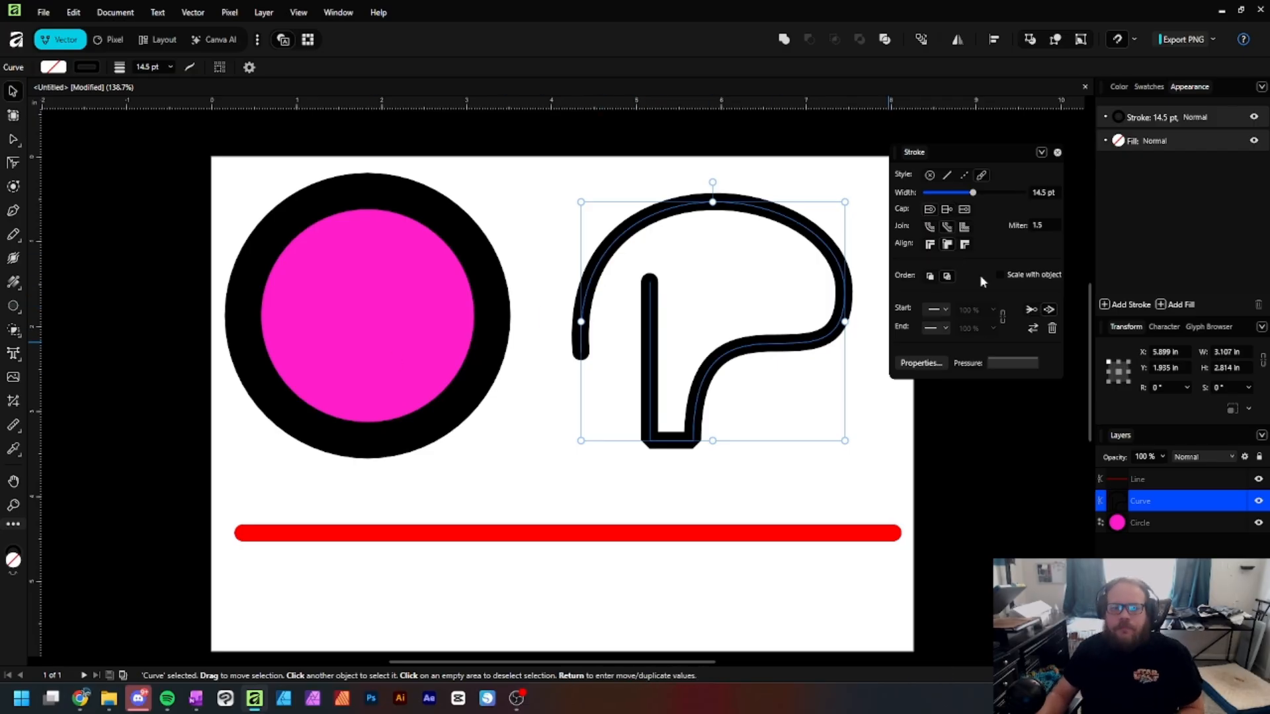
- Try the round, bevel and miter joins on the curve's corners, ending on the bevel join
click(931, 228)
click(946, 229)
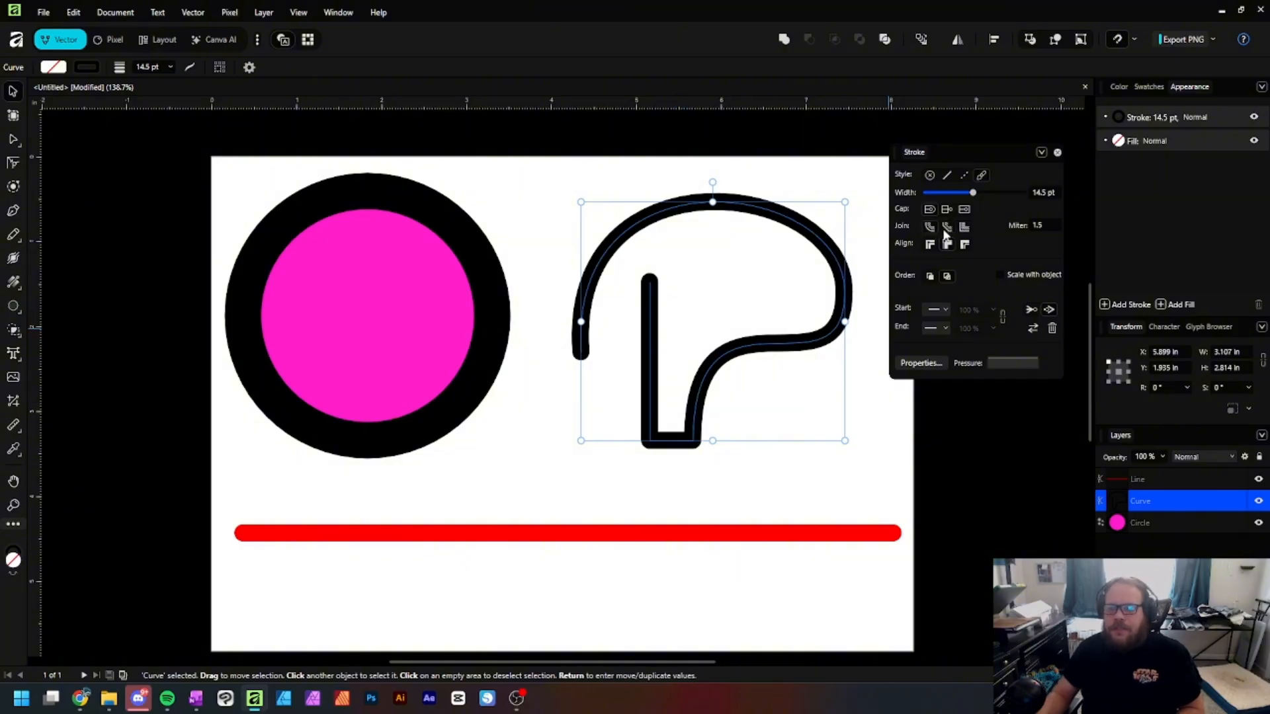
click(962, 229)
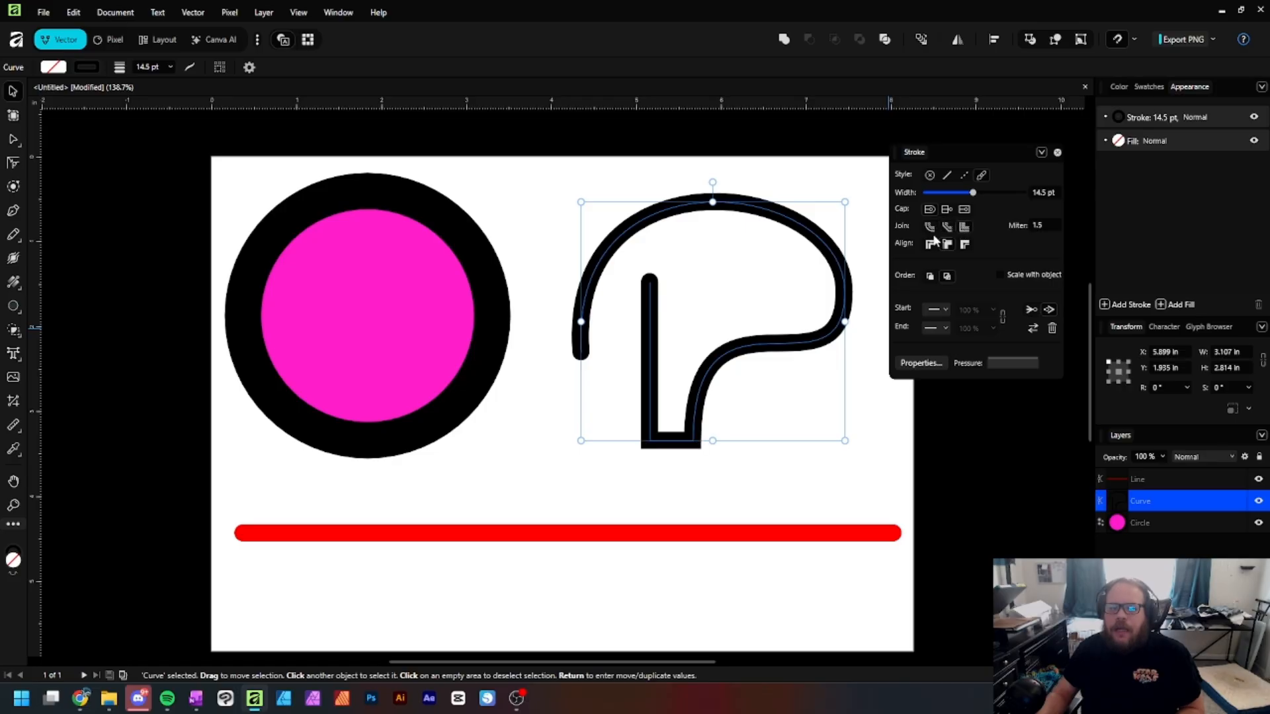
click(930, 228)
click(948, 230)
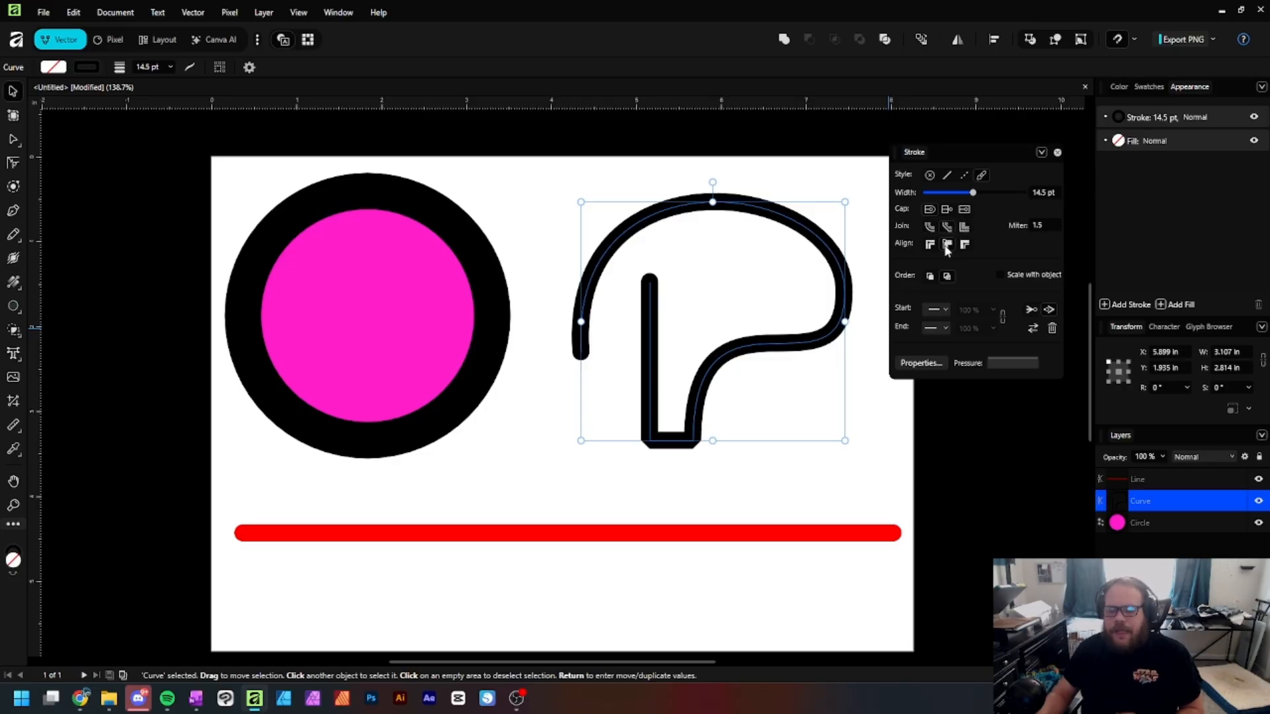
- Preview the arrowhead styles for the curve's start and apply Triangle, Tall
click(933, 311)
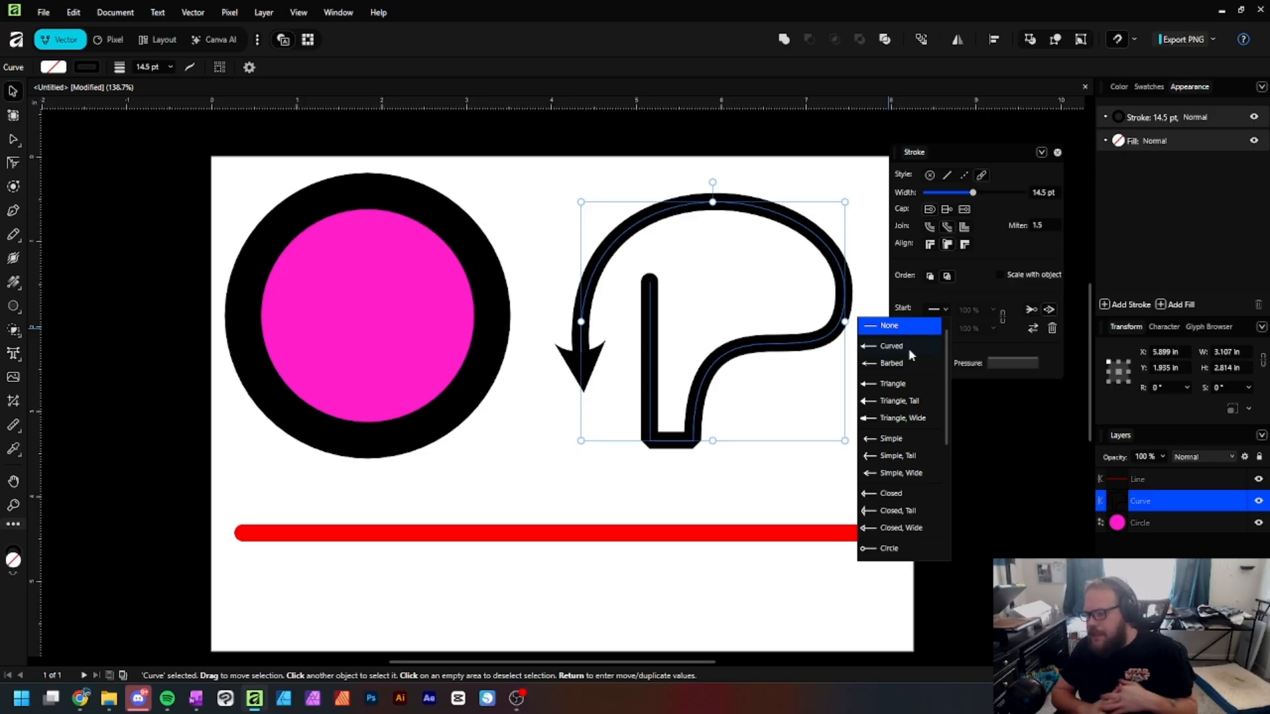
scroll(907, 347, down, 5)
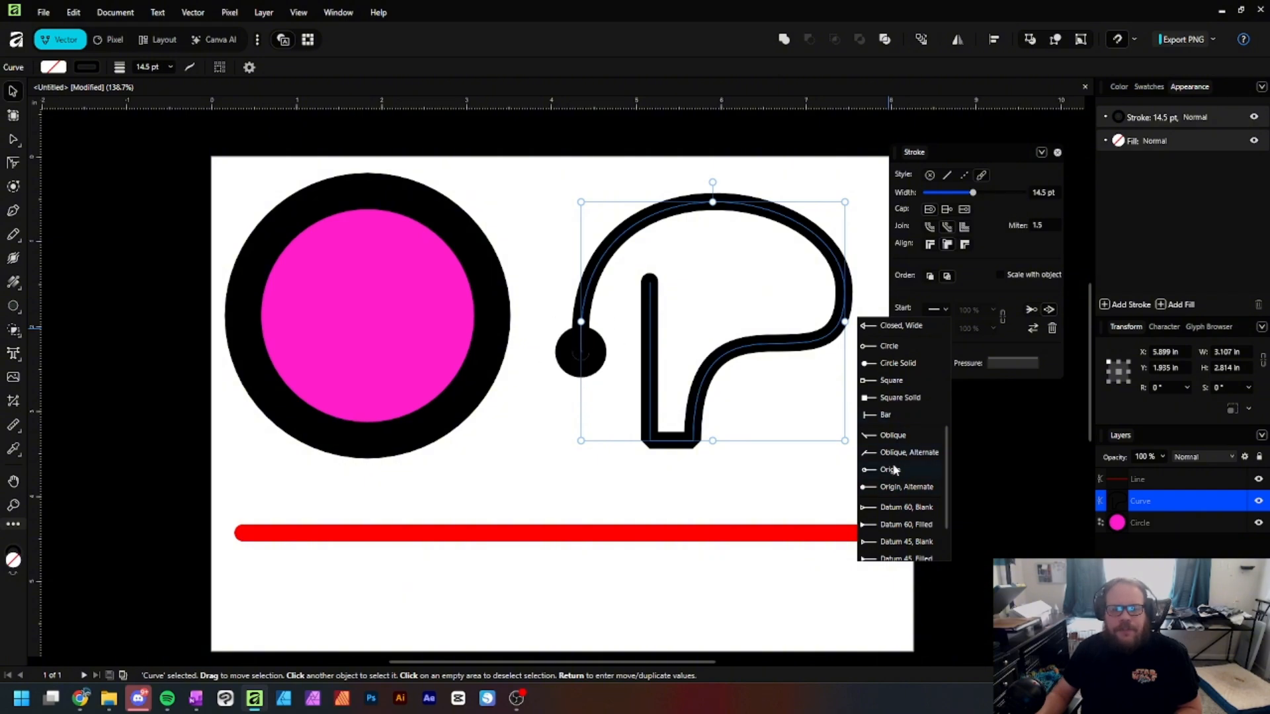
scroll(914, 473, up, 3)
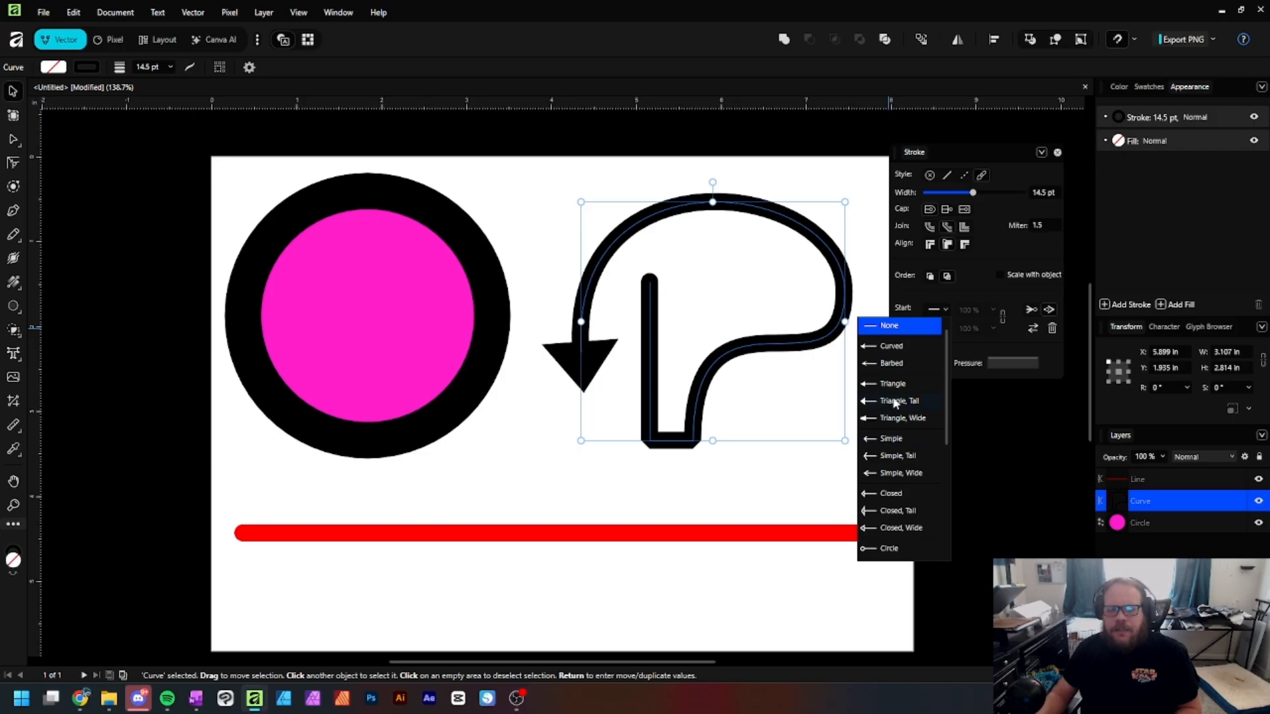
click(894, 400)
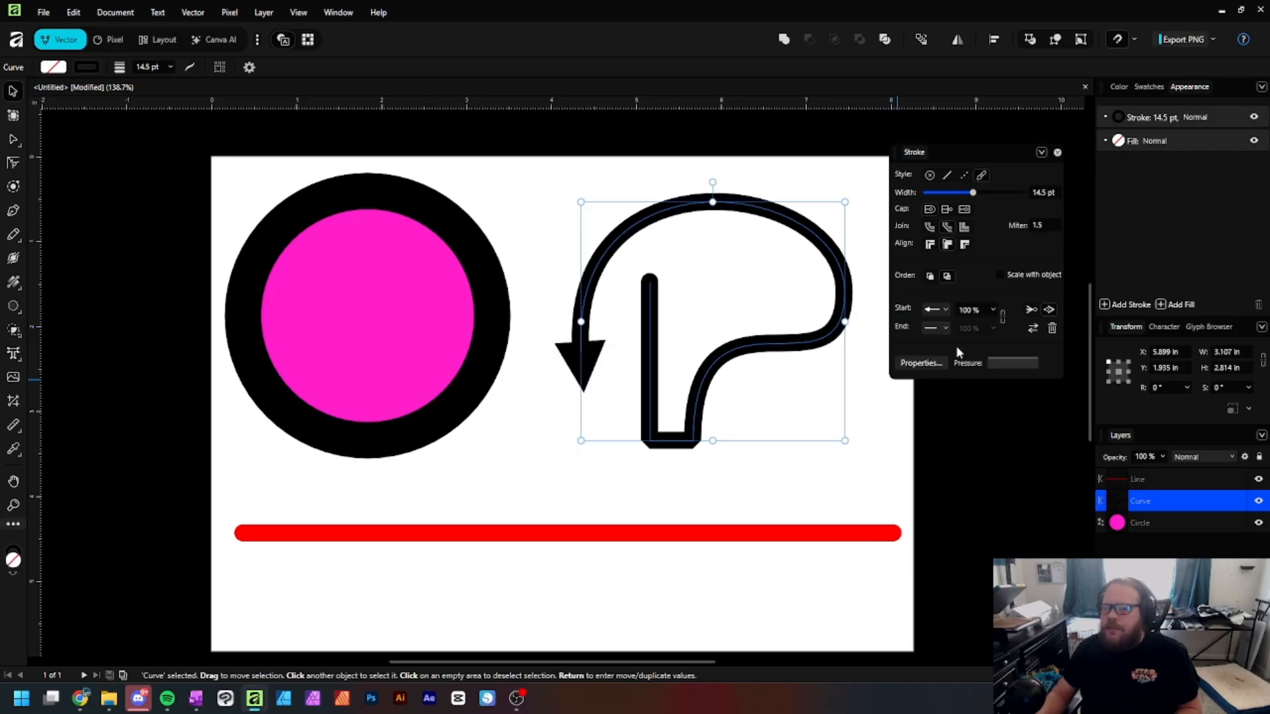
- Apply the Oblique, Alternate arrowhead to the curve's end and inspect the size scaling for both the start and end arrowheads
click(935, 328)
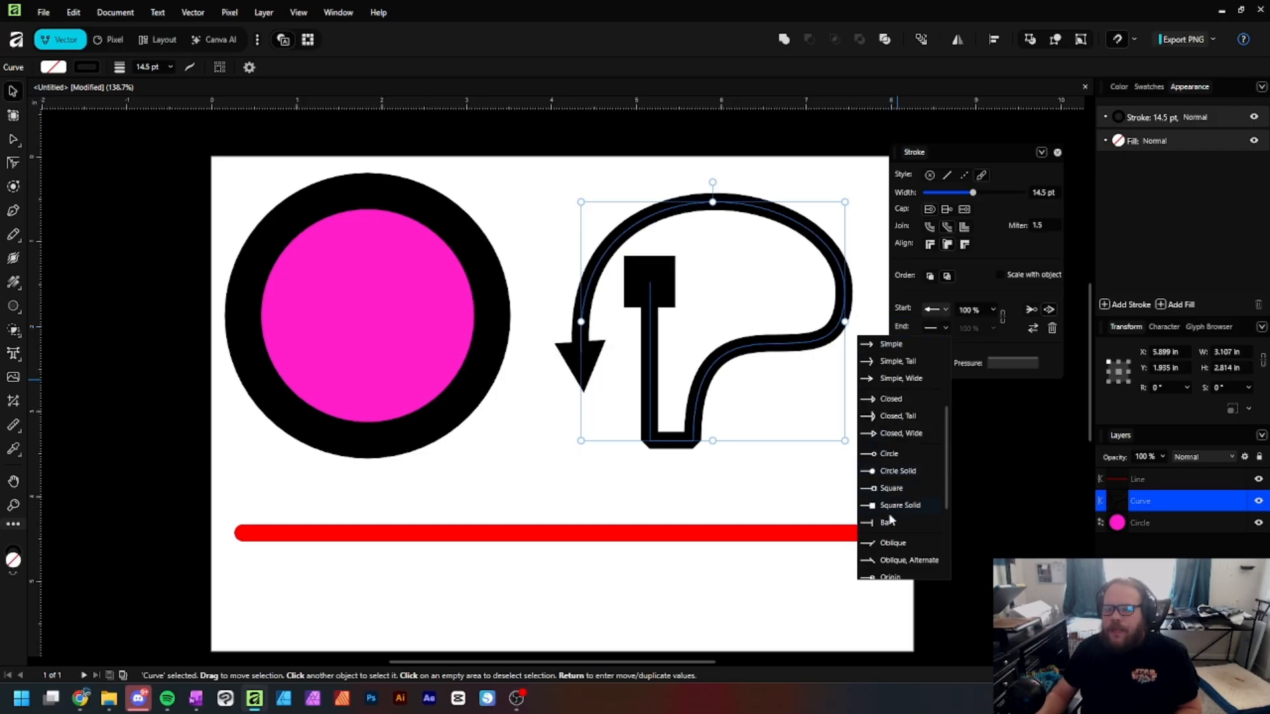
click(898, 561)
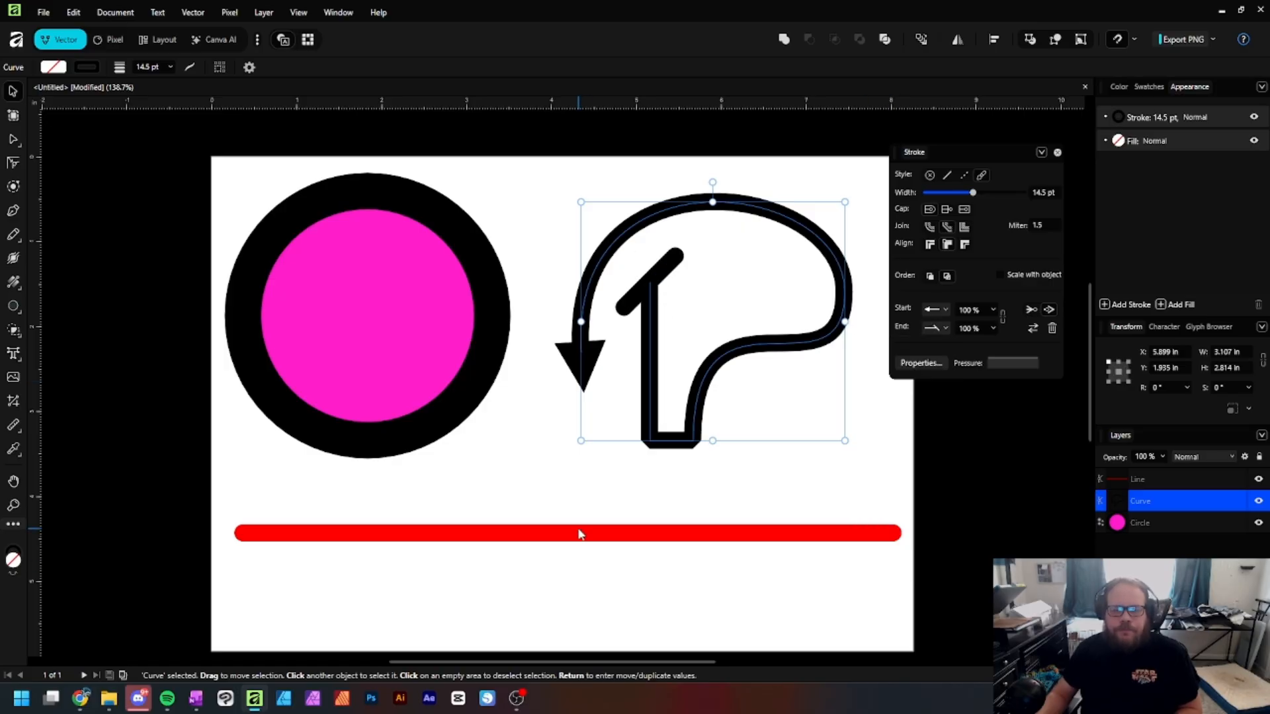
click(990, 310)
mouse_move(993, 325)
mouse_down()
mouse_move(1008, 325)
mouse_move(964, 328)
mouse_move(997, 344)
mouse_up()
click(992, 328)
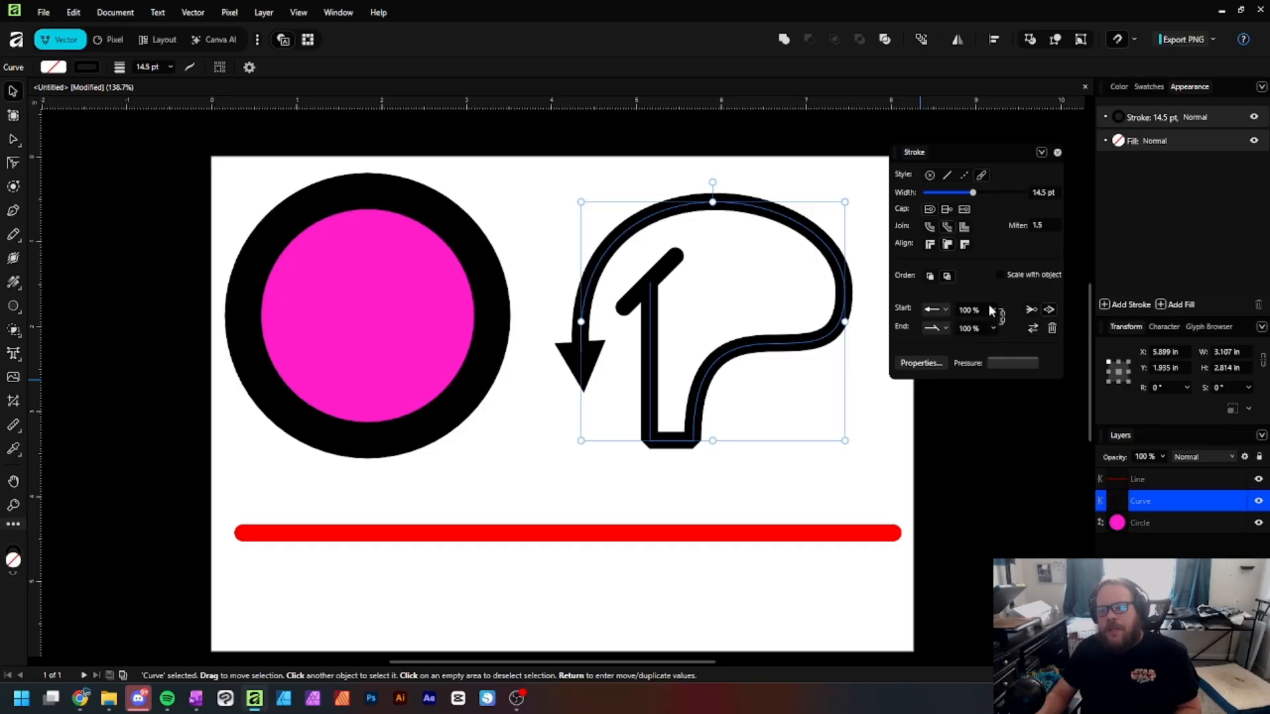
click(994, 310)
drag(994, 326, 995, 328)
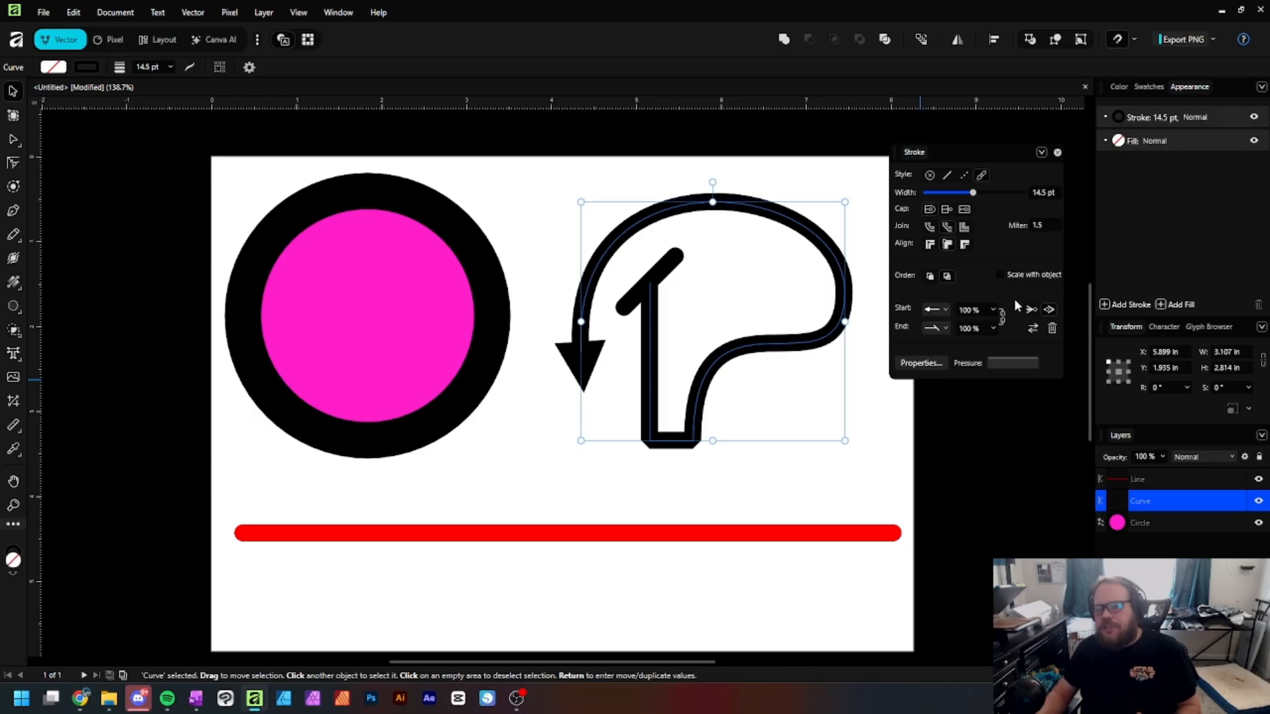
- Try placing the arrowheads within the curve's length, then return them to the placement beyond its ends
click(1030, 311)
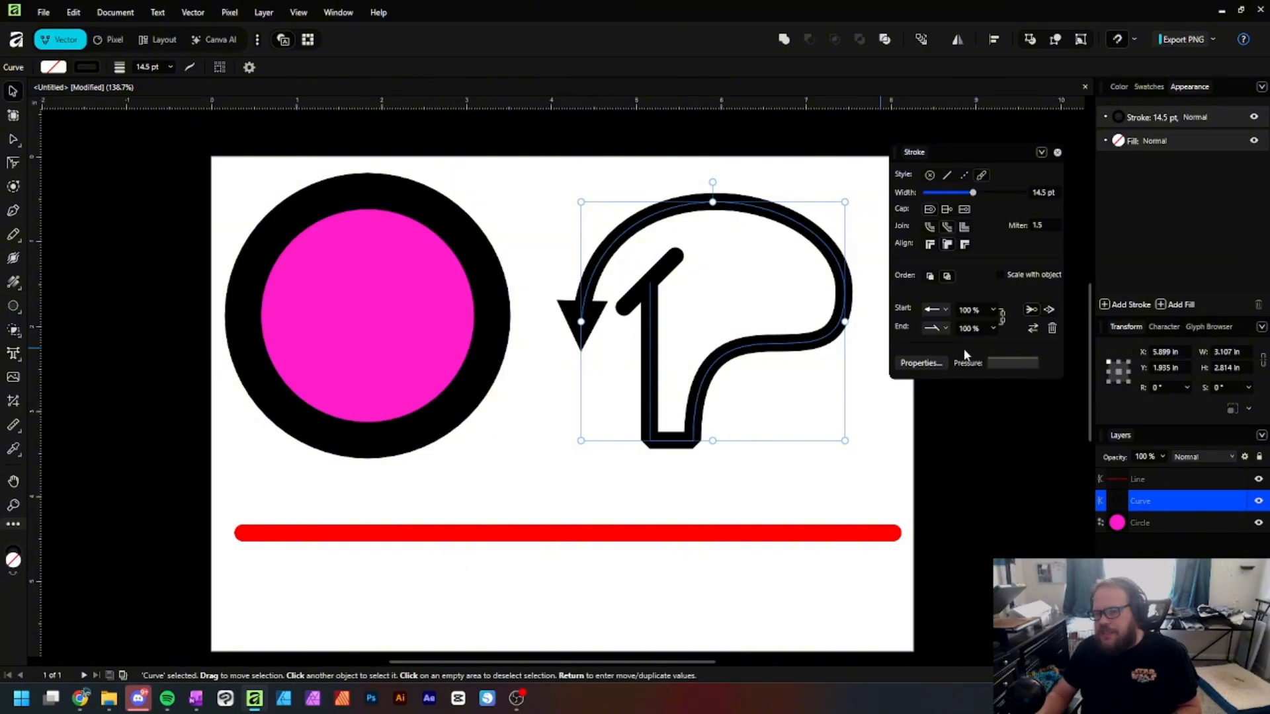
click(1049, 310)
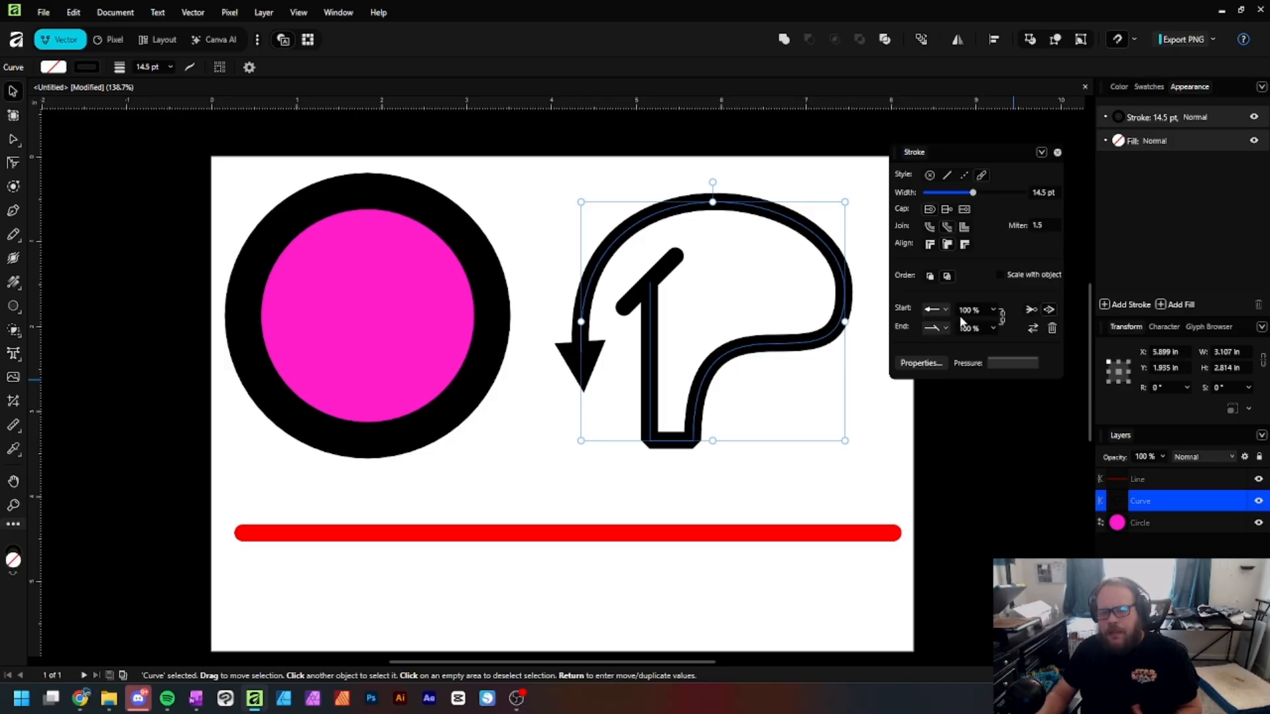
- Swap the curve's start and end arrowheads several times and remove both arrowheads
click(1030, 333)
click(1031, 333)
click(1031, 333)
click(1031, 332)
click(1031, 333)
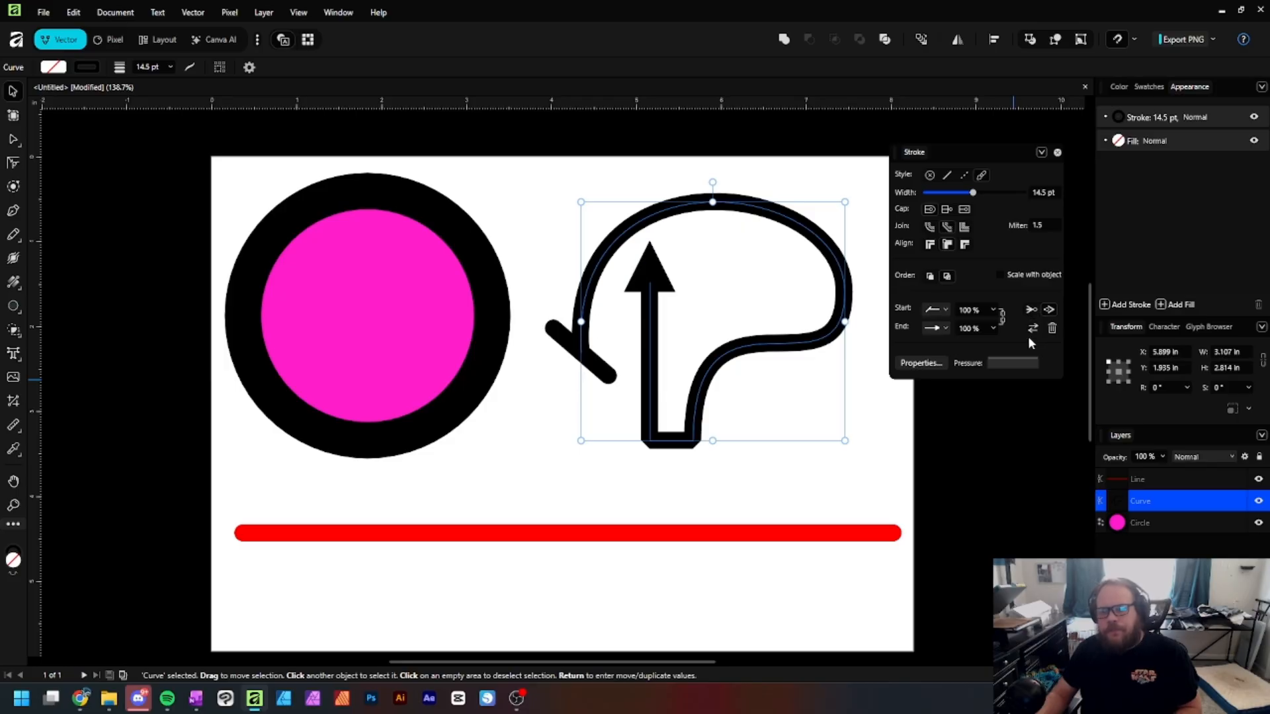
click(1052, 328)
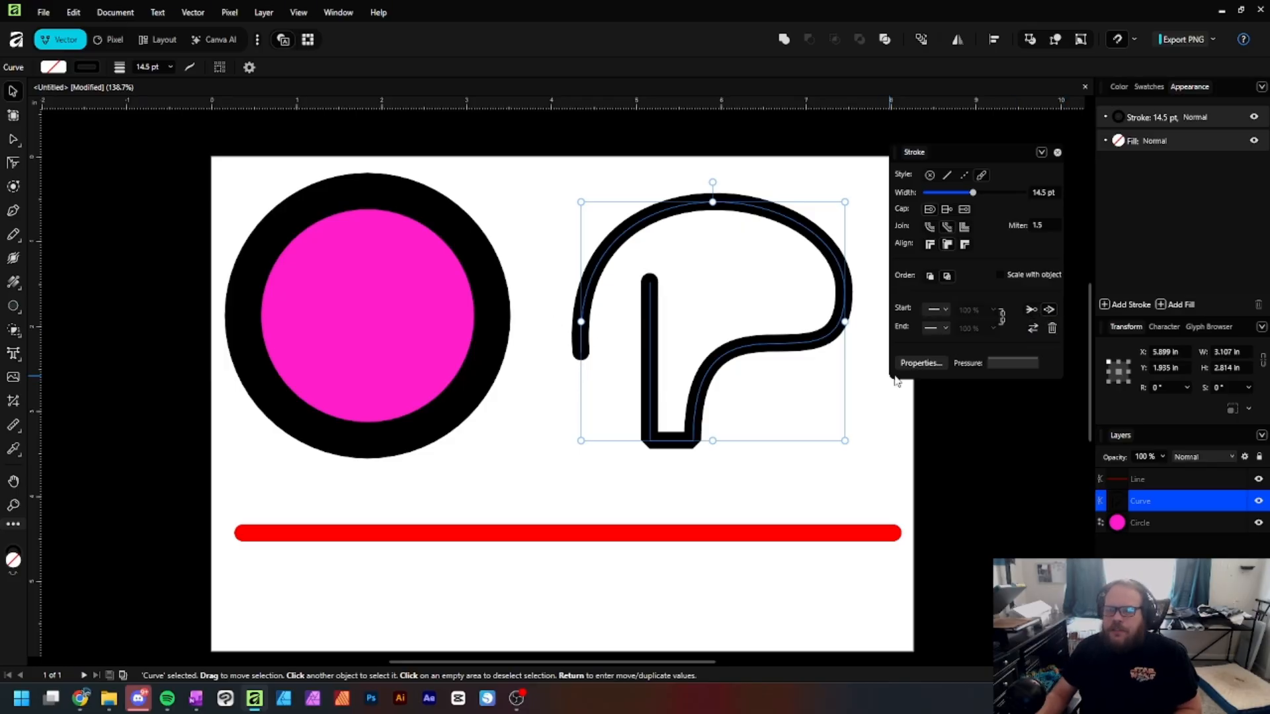
- In the curve's stroke properties, set the brush width to 110.7 px and the size variance to 80%
click(908, 366)
mouse_move(674, 155)
mouse_down()
mouse_move(466, 179)
mouse_move(388, 159)
mouse_up()
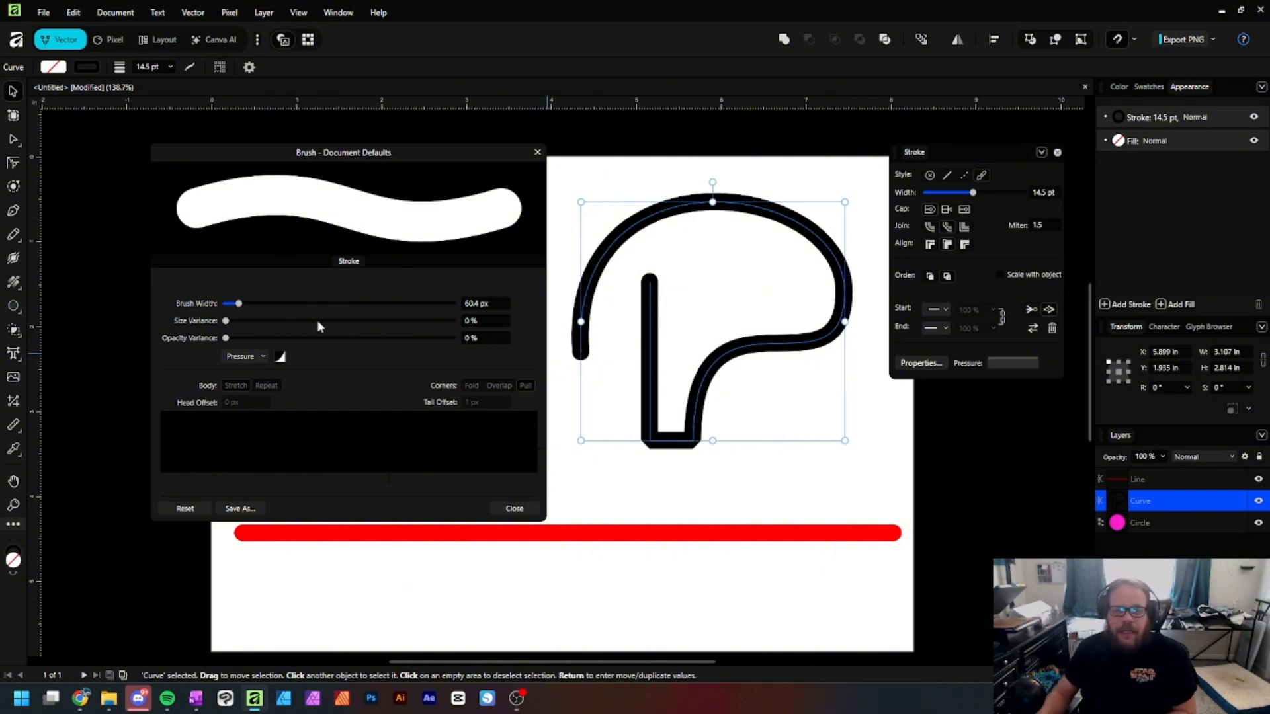
mouse_move(239, 304)
mouse_down()
mouse_move(277, 304)
mouse_move(250, 304)
mouse_move(246, 322)
mouse_move(407, 322)
mouse_up()
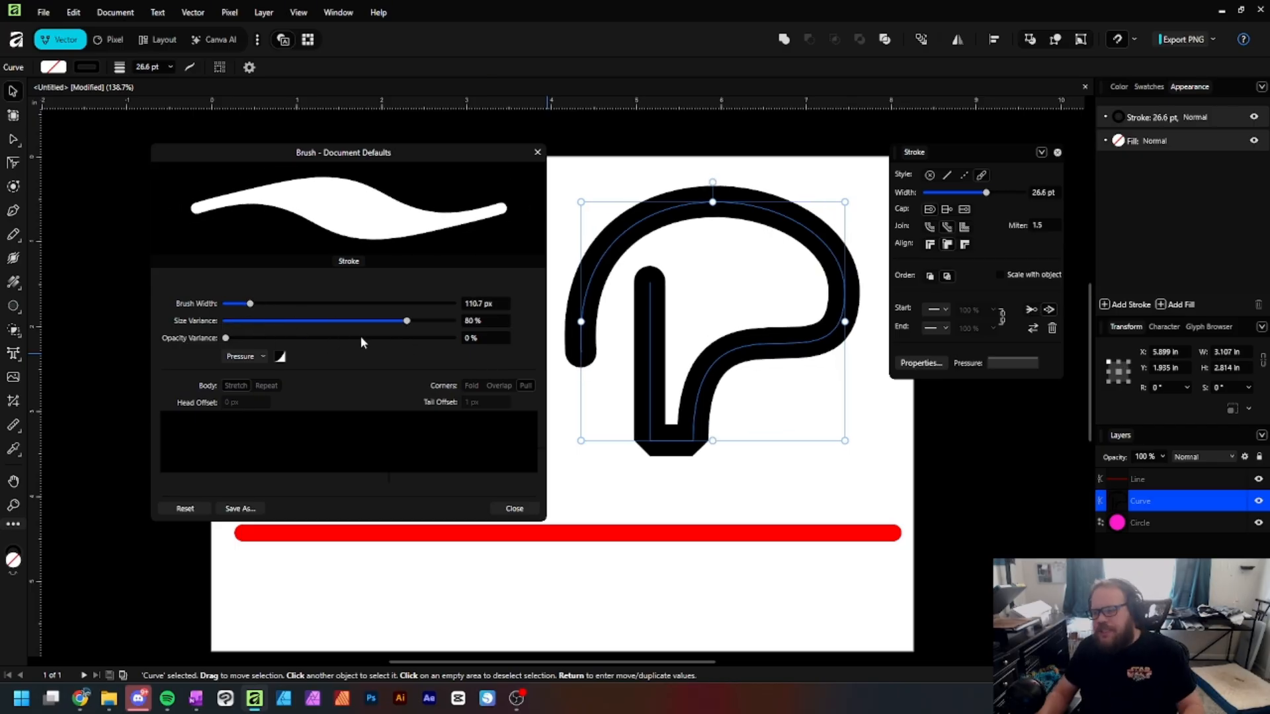
- Set the brush variance controller to Velocity and raise the opacity variance to 92%
click(244, 356)
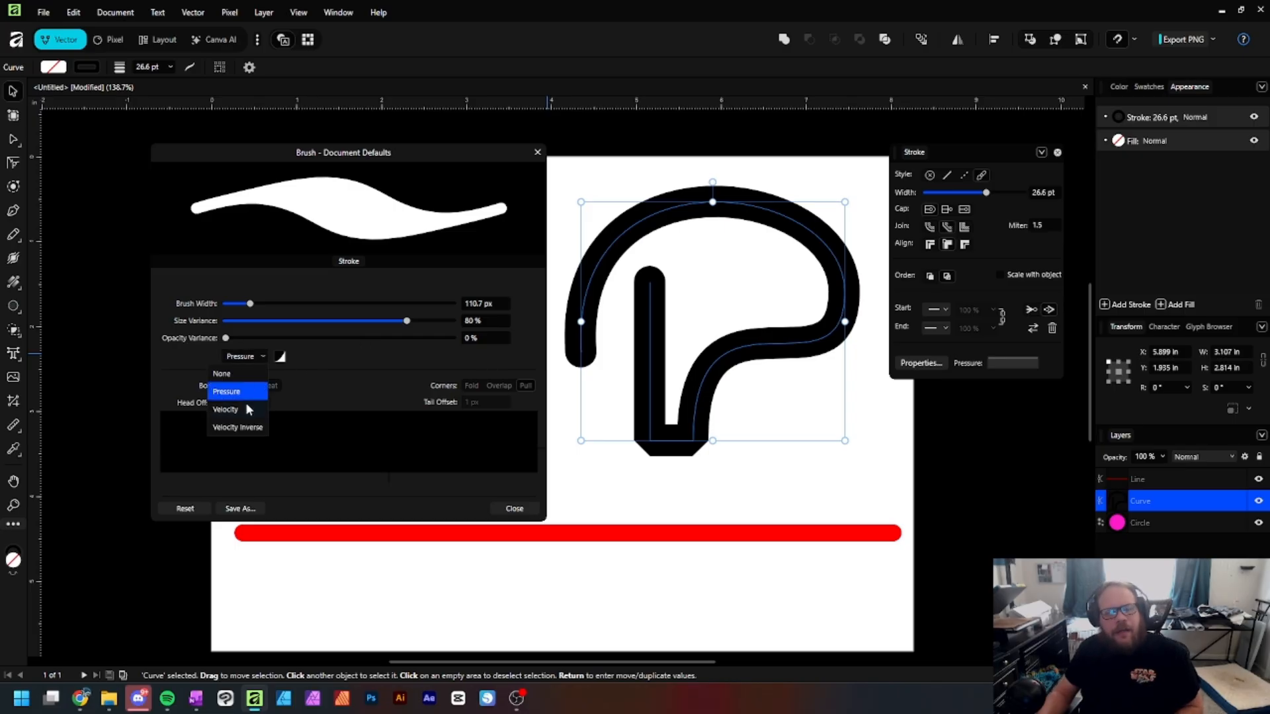
click(243, 357)
click(245, 405)
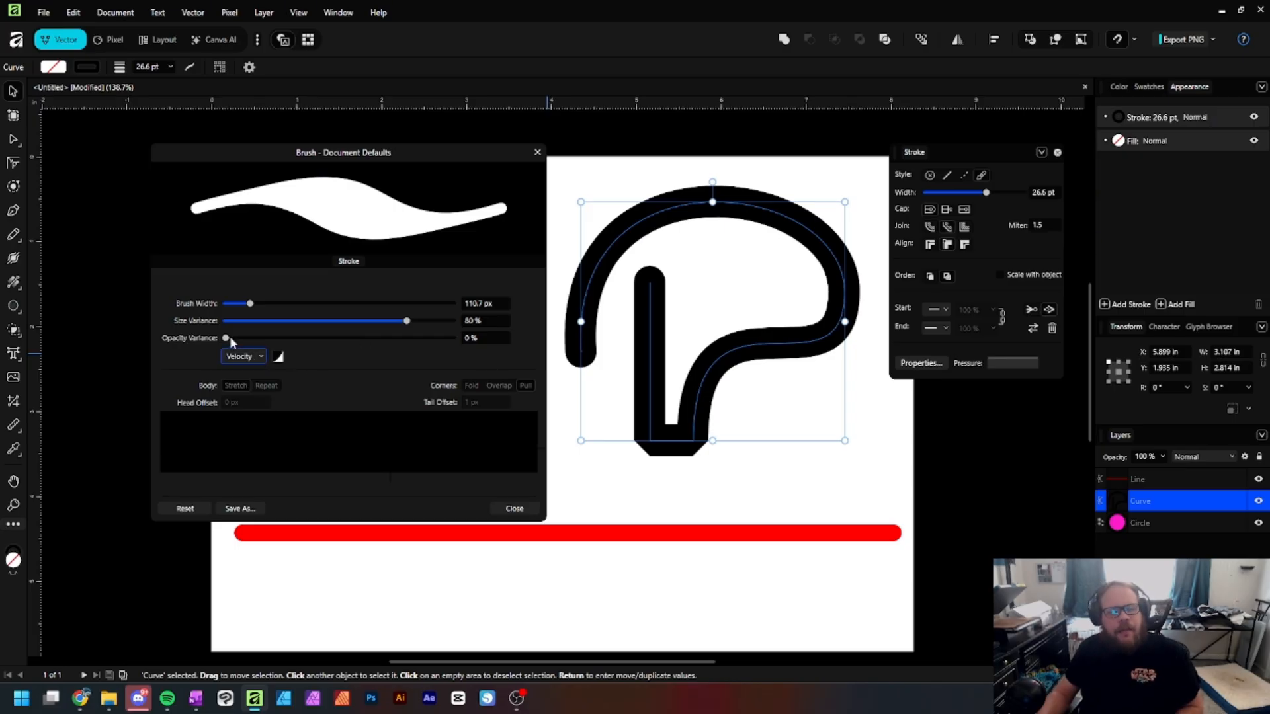
click(245, 338)
drag(249, 345, 454, 367)
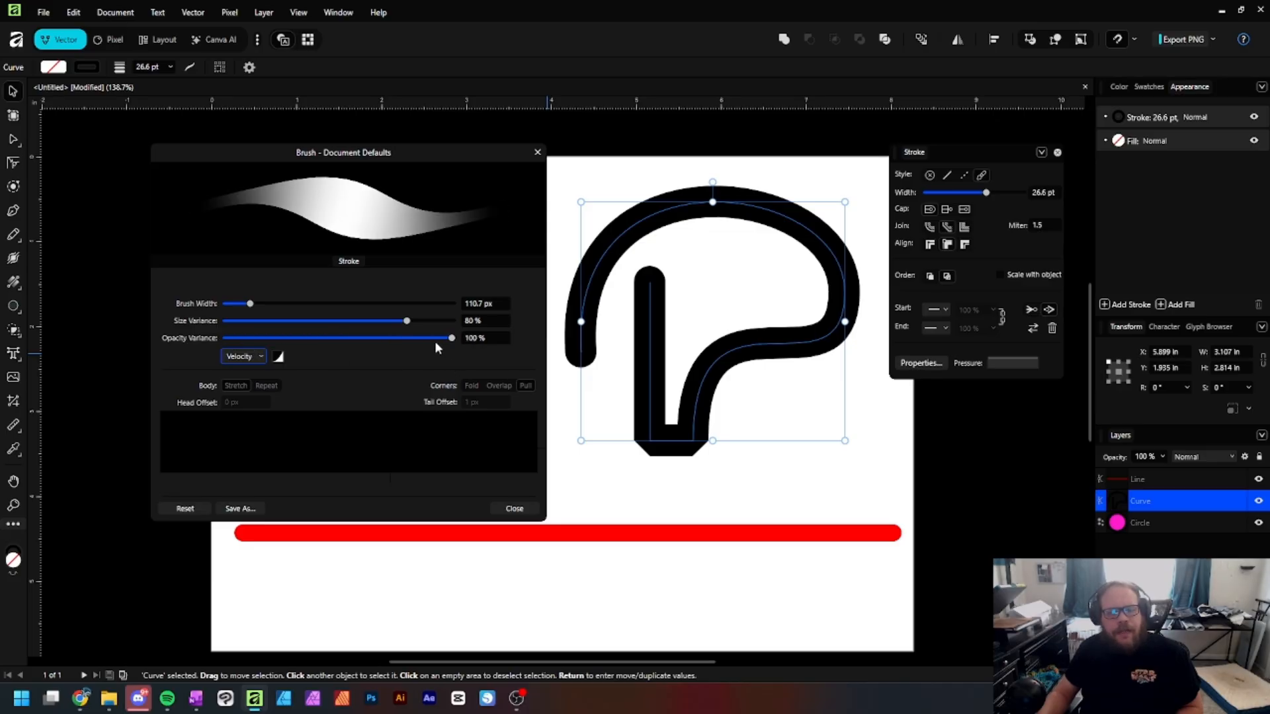
click(434, 338)
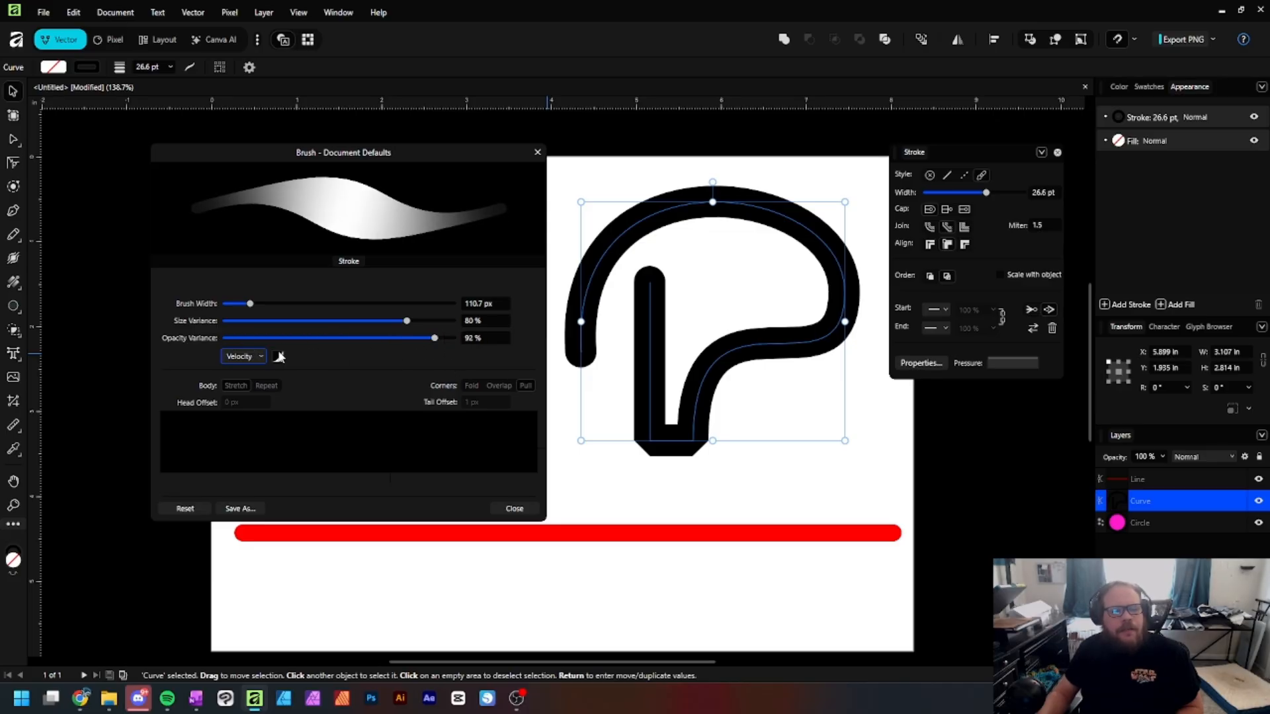
- Reset the size and opacity variance to 0%, look through the velocity profile curves and close the brush properties
drag(270, 339, 224, 322)
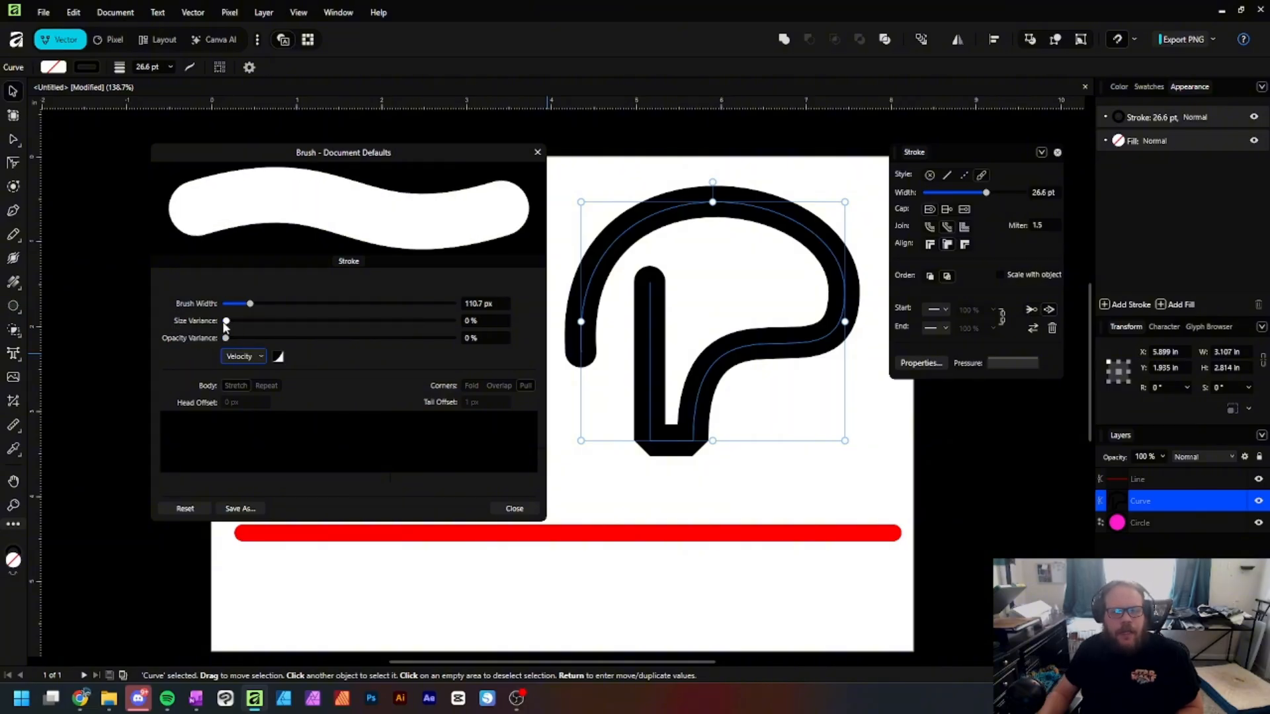
click(240, 358)
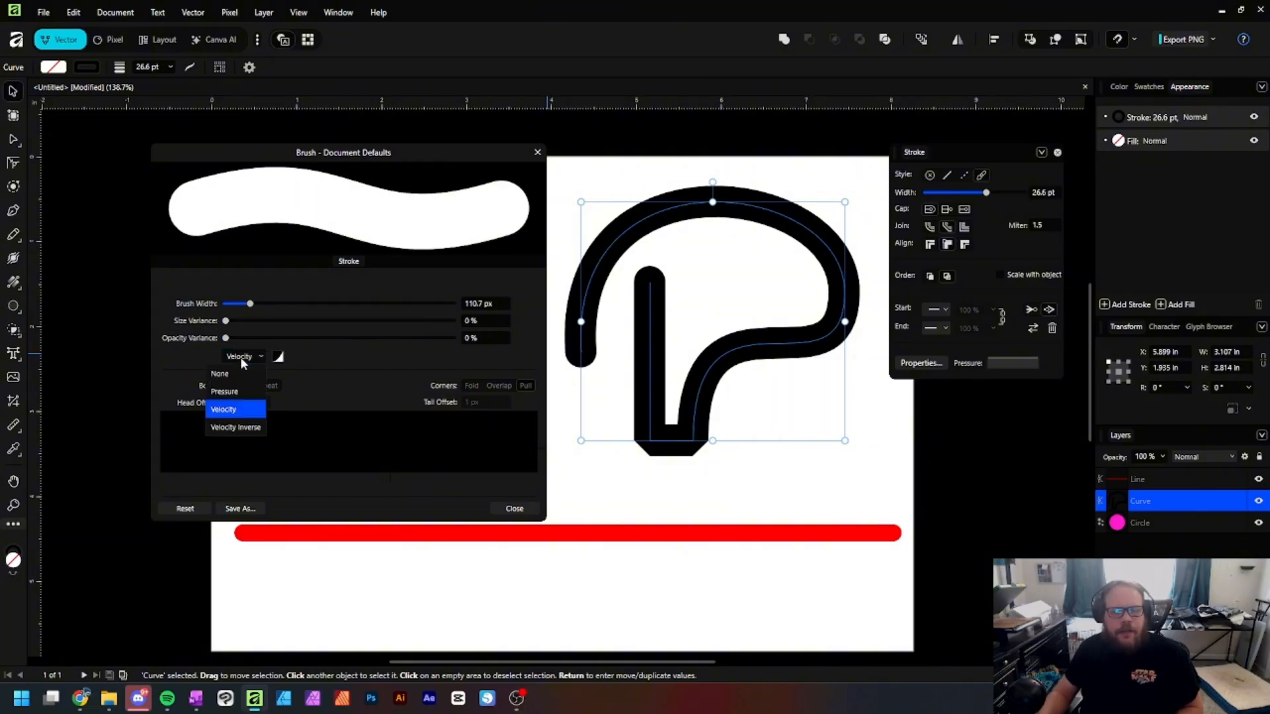
click(278, 357)
click(279, 358)
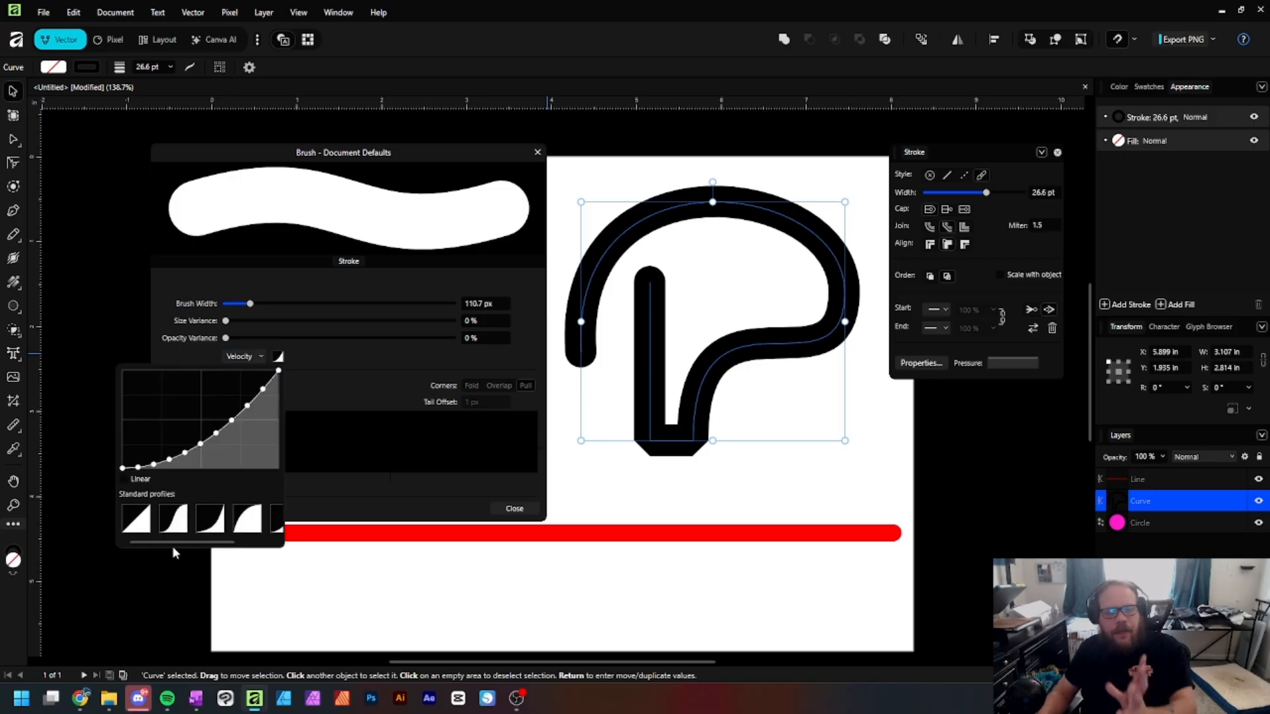
drag(182, 543, 245, 548)
click(386, 465)
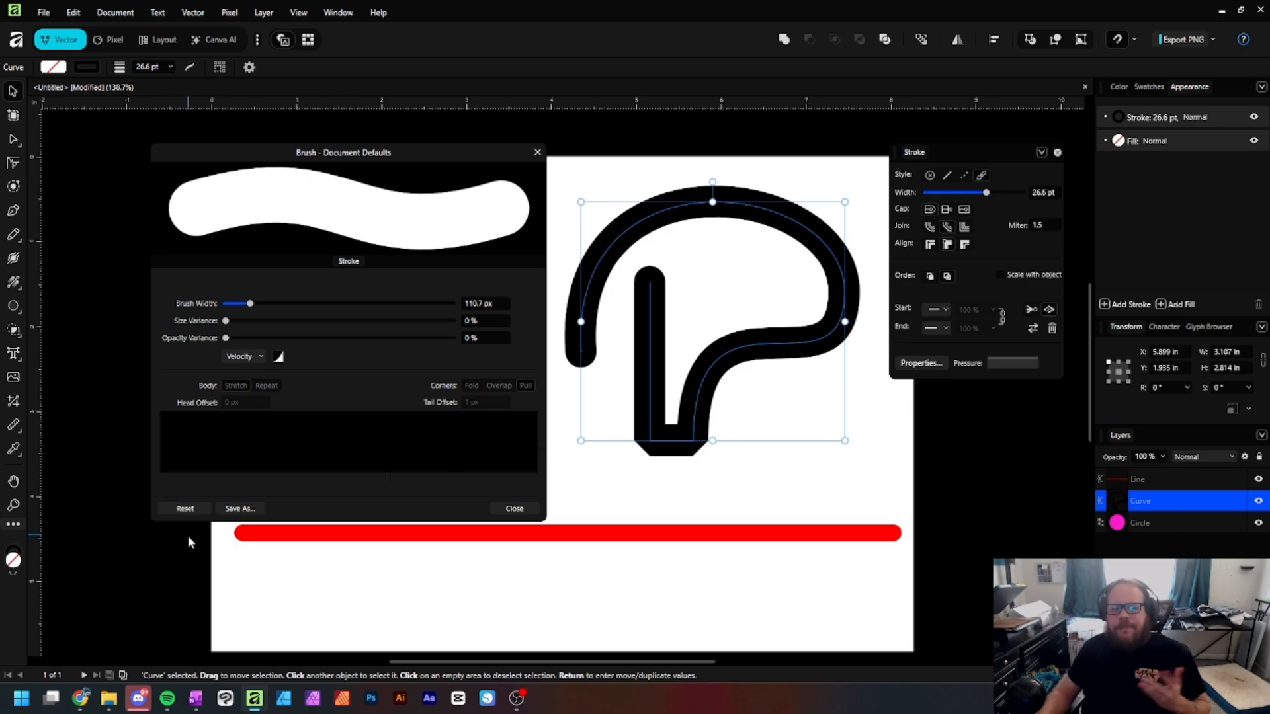
click(514, 509)
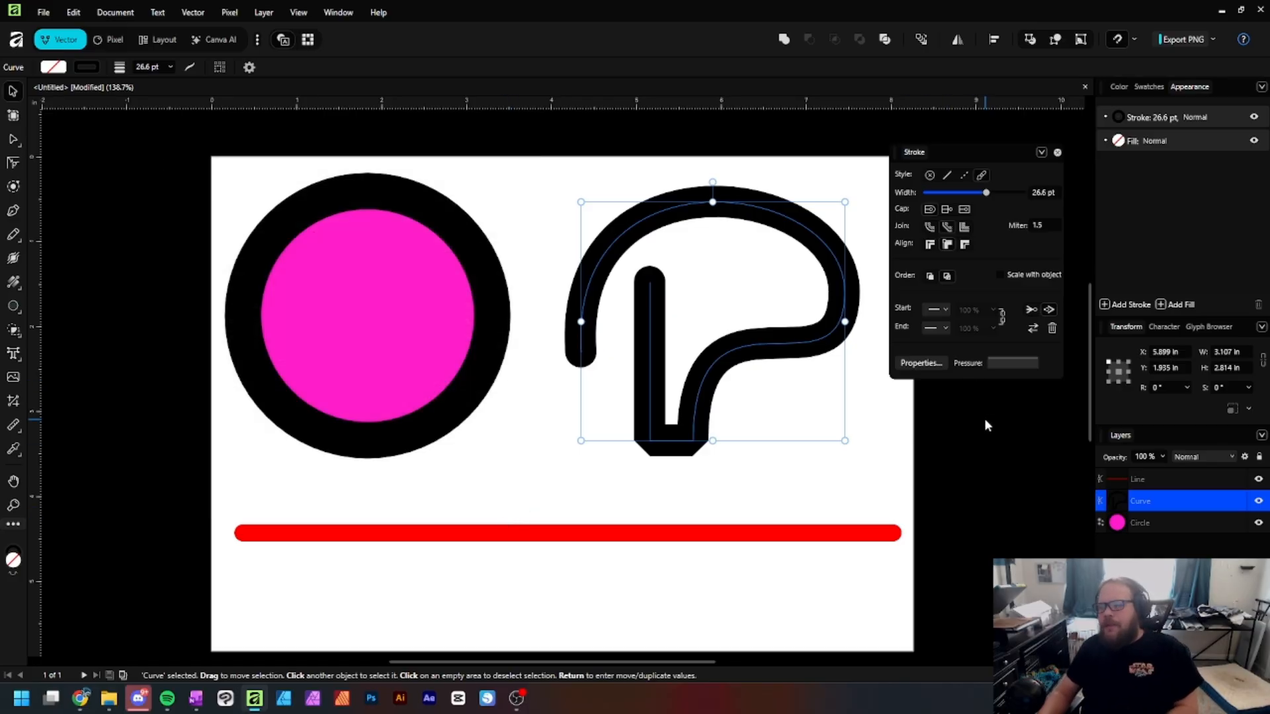
- Add a midpoint node to the P-shaped curve's pressure profile and try adjusting its start node
click(1026, 362)
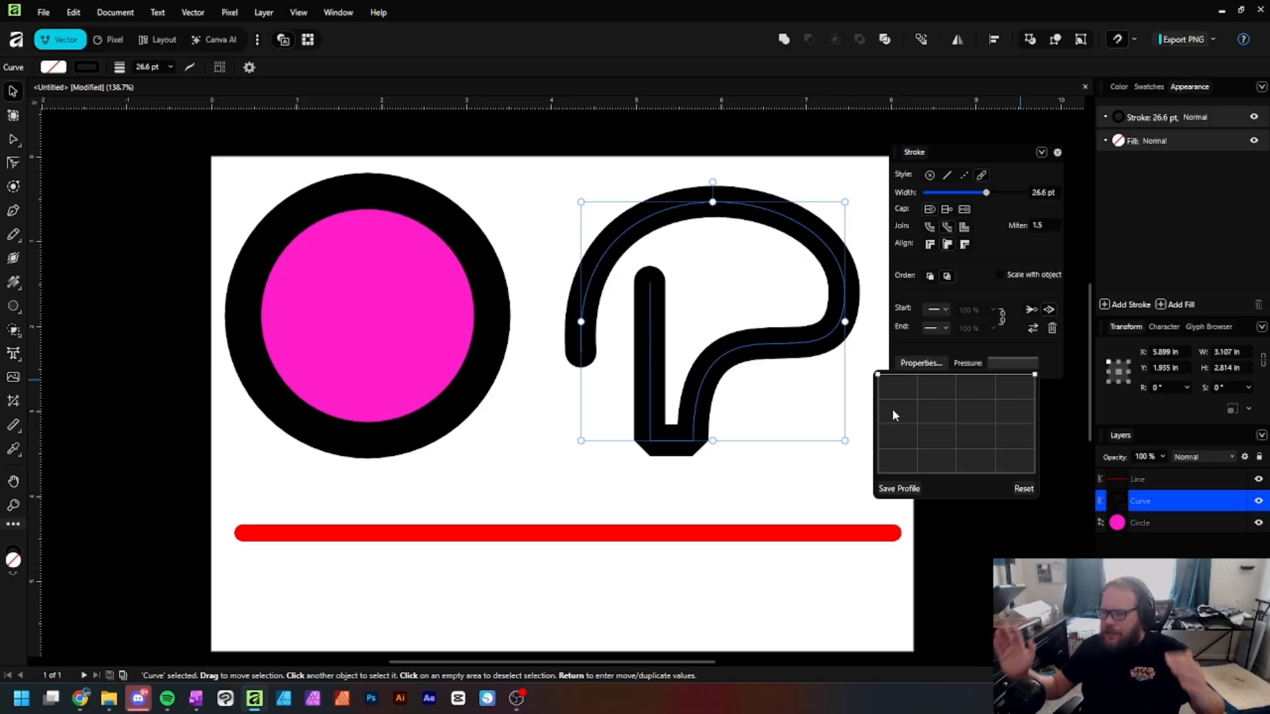
click(955, 375)
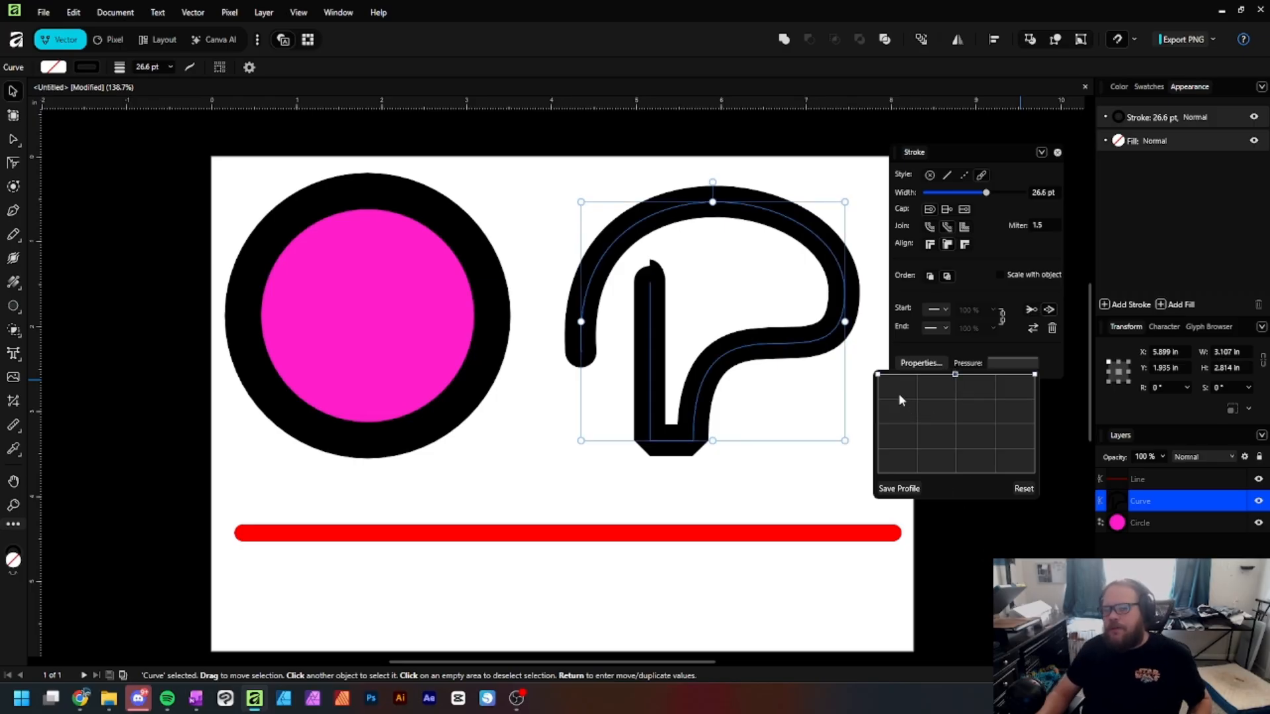
mouse_move(878, 375)
mouse_down()
mouse_move(901, 466)
mouse_move(894, 412)
mouse_move(896, 486)
mouse_move(881, 426)
mouse_move(877, 464)
mouse_move(877, 374)
mouse_move(882, 497)
mouse_move(877, 374)
mouse_up()
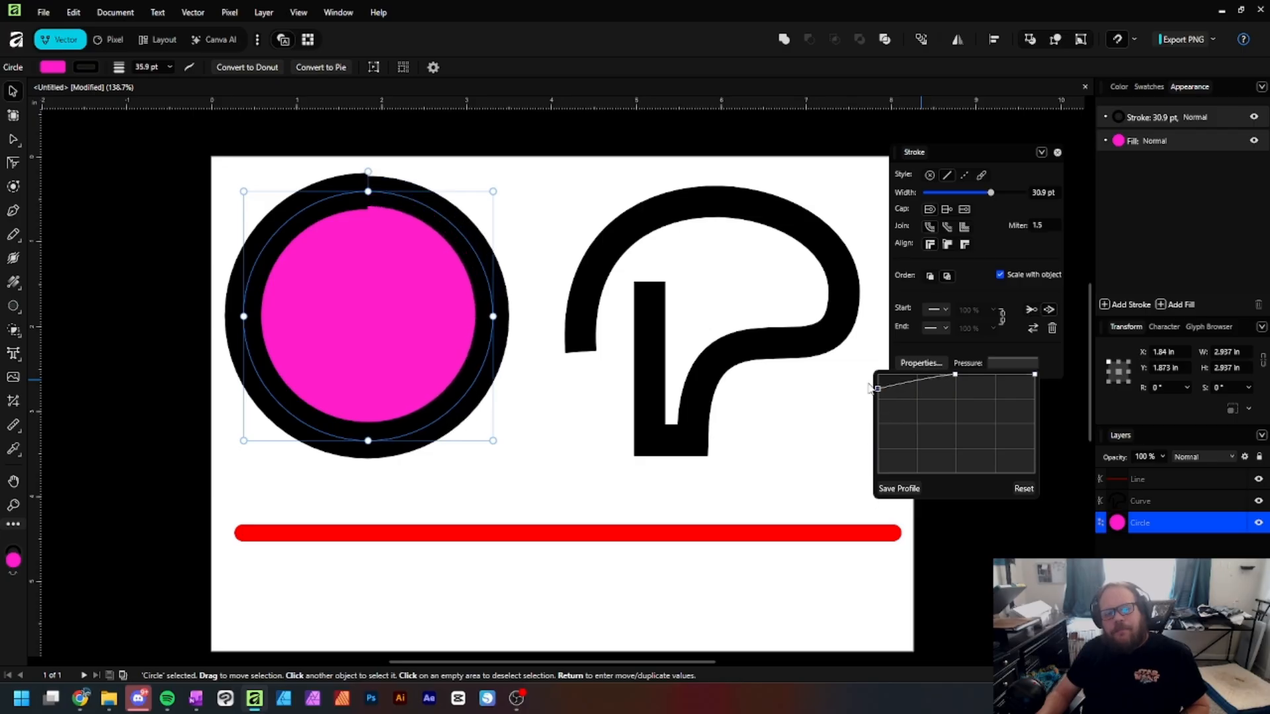
- Reshape the circle's stroke pressure profile into two full-height peaks that drop to zero at the start, middle and end
drag(957, 375, 957, 424)
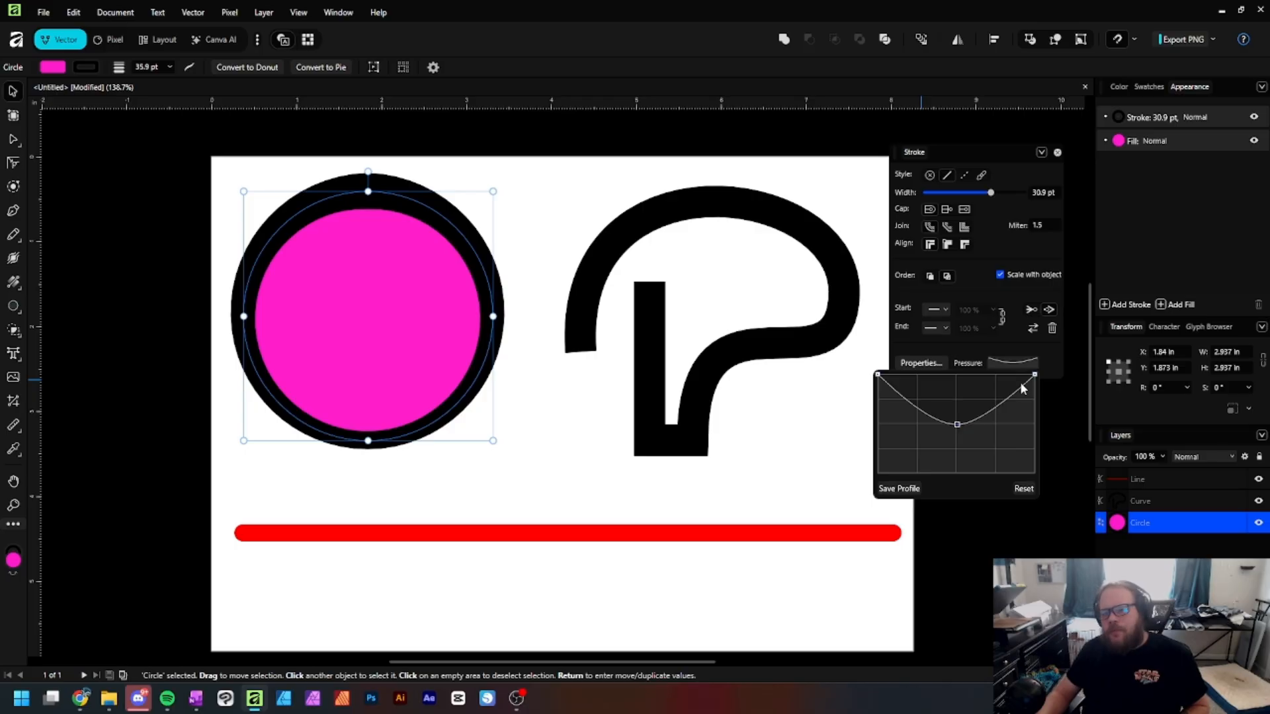
mouse_move(1034, 375)
mouse_down()
mouse_move(1025, 473)
mouse_move(1029, 439)
mouse_up()
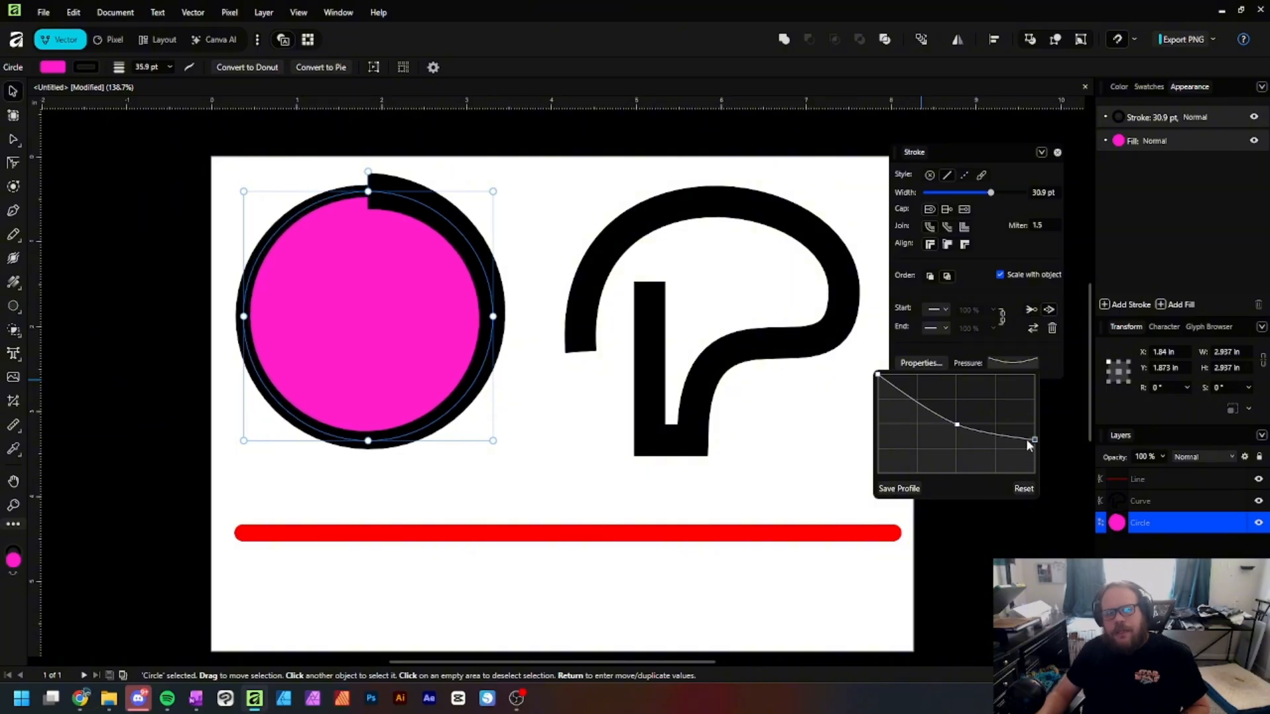
drag(911, 398, 922, 374)
mouse_move(991, 436)
mouse_down()
mouse_move(994, 469)
mouse_move(1004, 374)
mouse_up()
drag(957, 424, 953, 472)
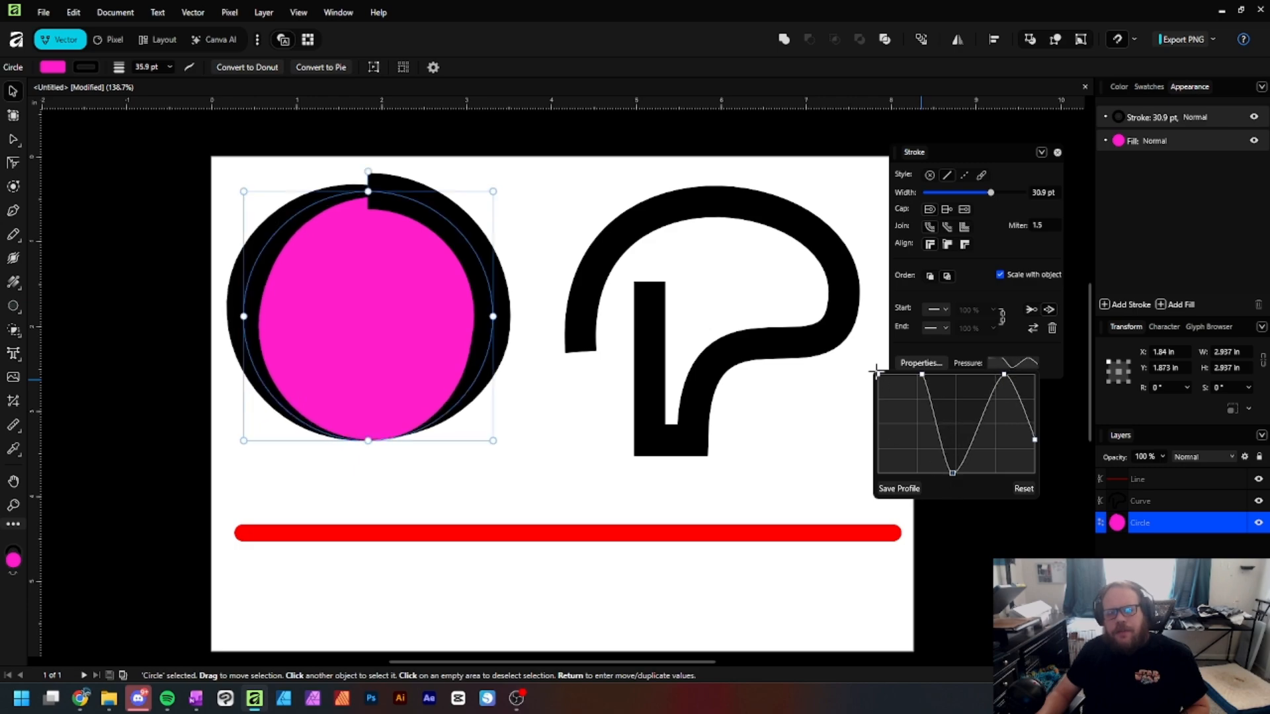
drag(876, 372, 877, 472)
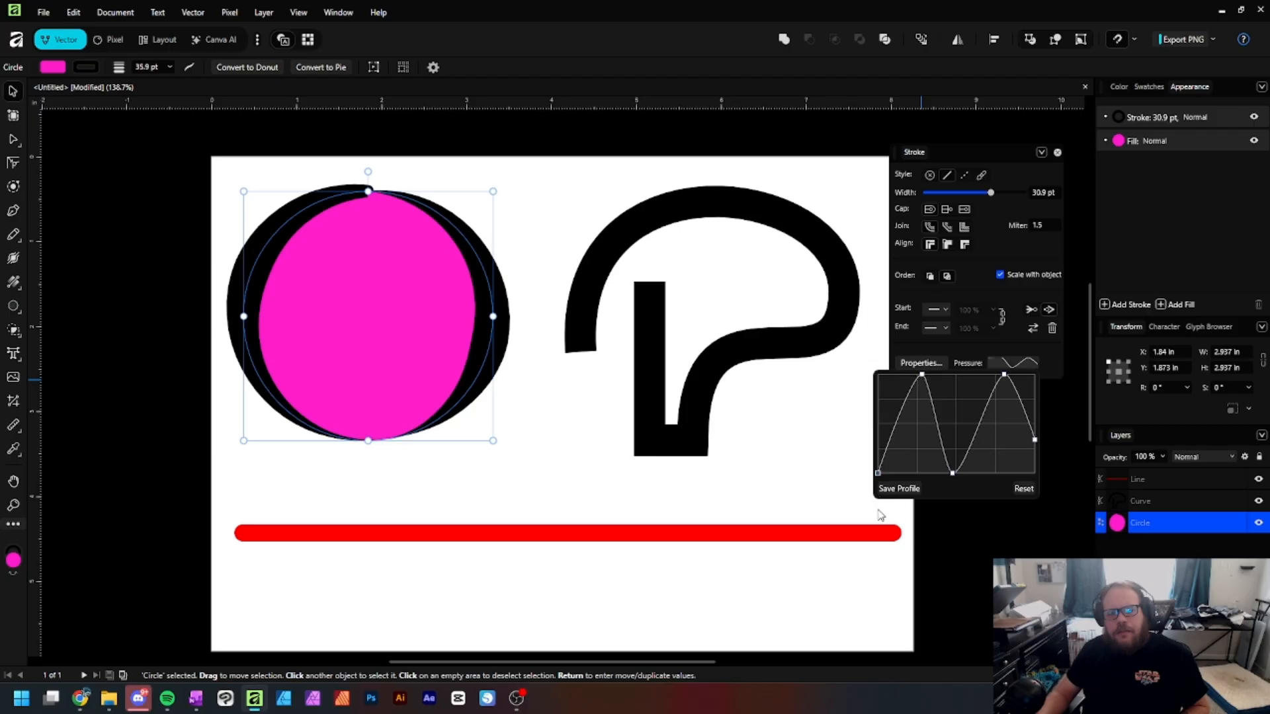
drag(1030, 443, 1028, 492)
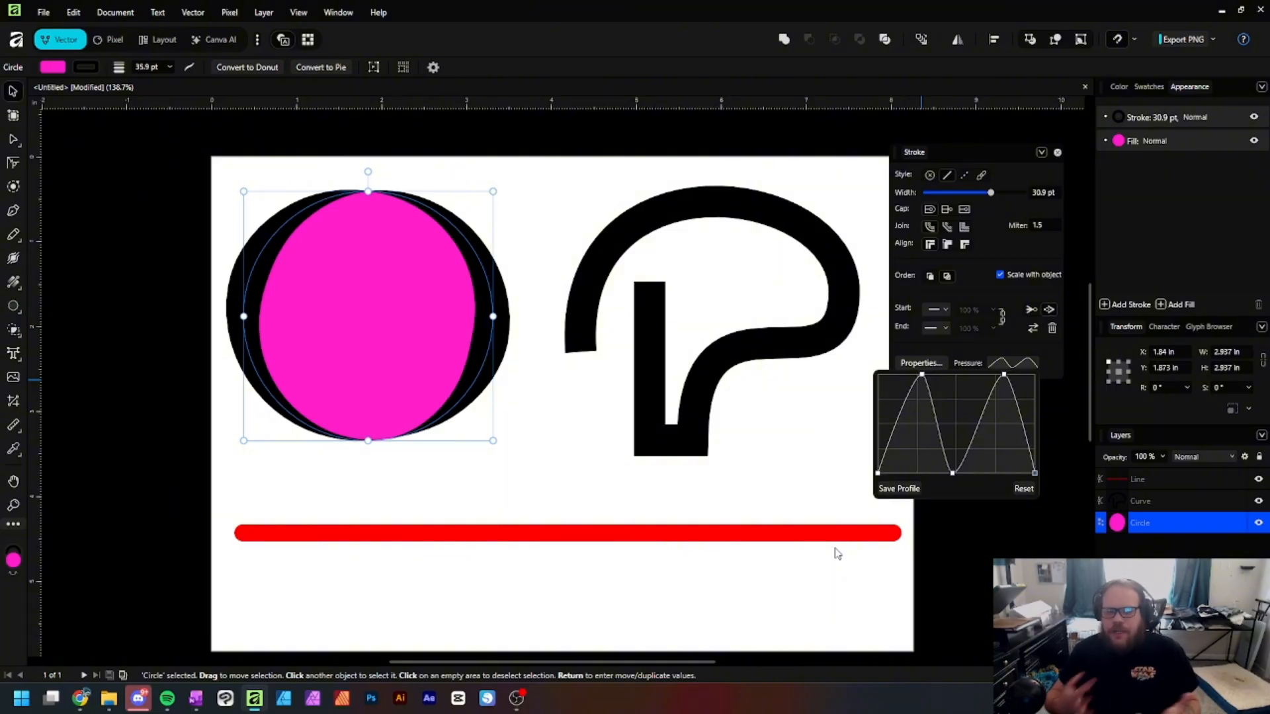
- Select the red line and change its stroke style to dashed
click(850, 463)
key(a)
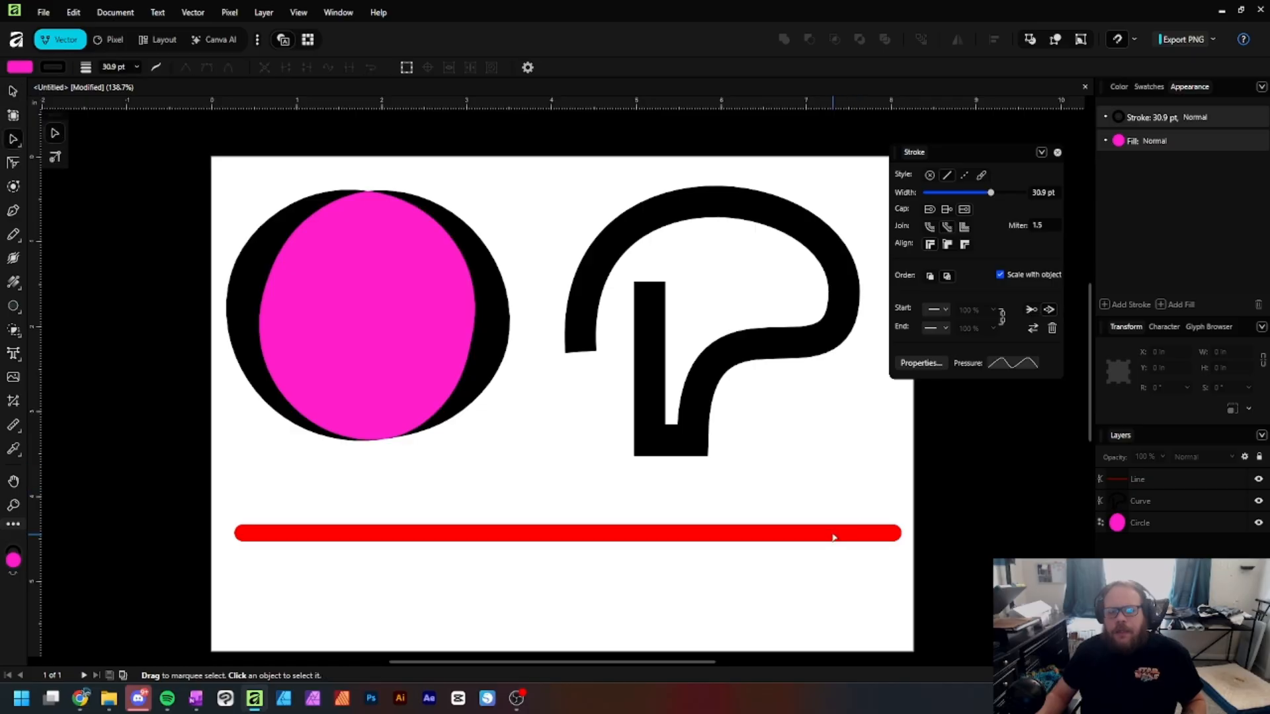
click(827, 532)
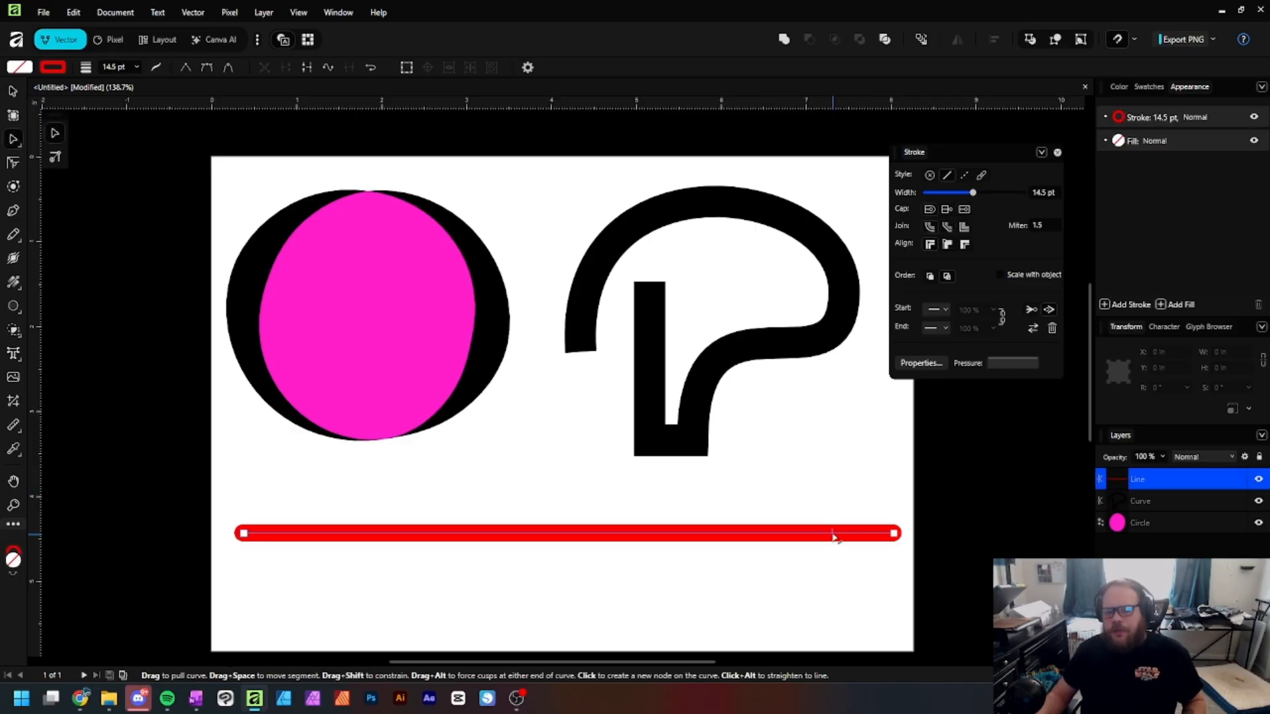
click(964, 176)
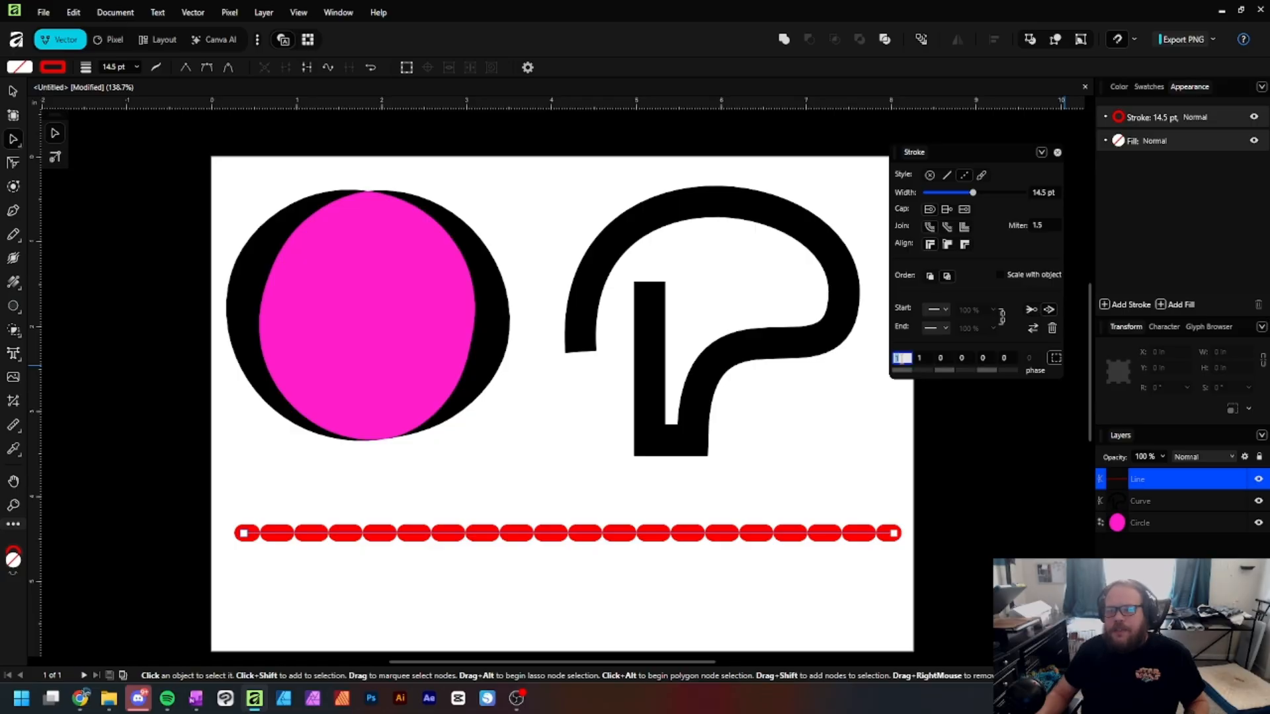
- Try dash lengths of 2 on the red line and settle on the dash pattern 1, 2, 1, 0, 1, 0
click(900, 359)
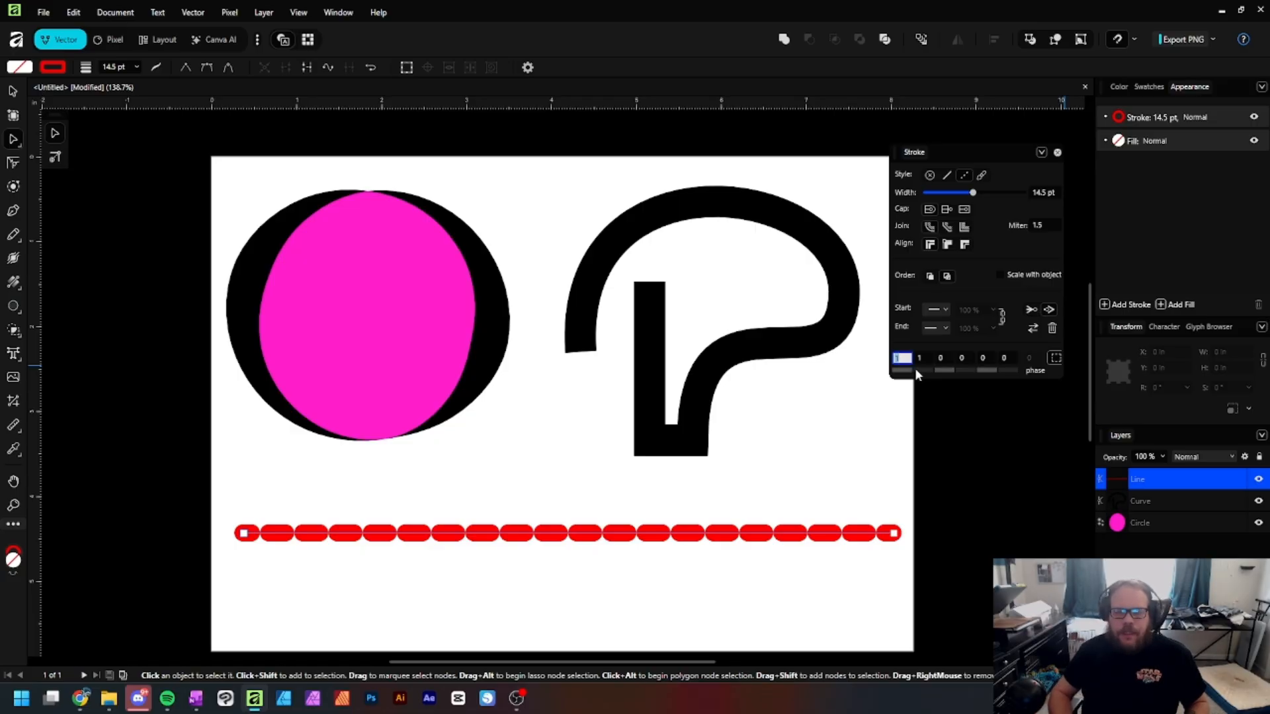
click(945, 359)
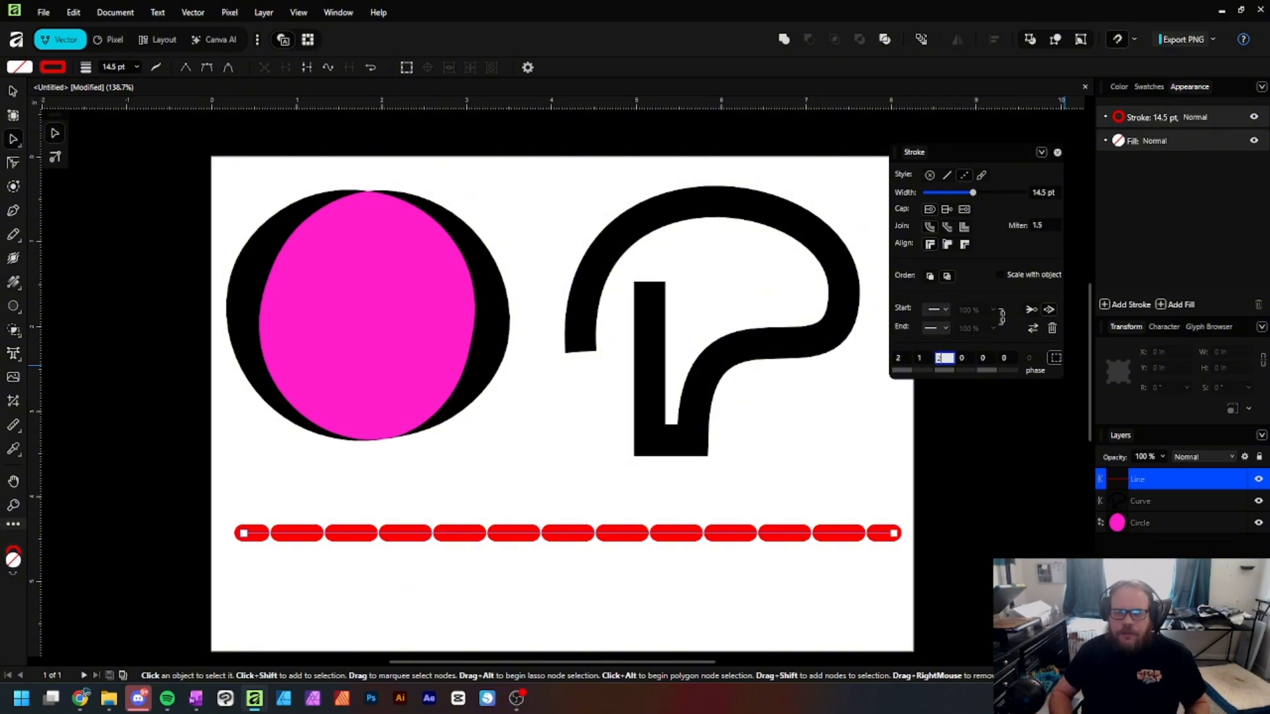
key(Return)
click(979, 357)
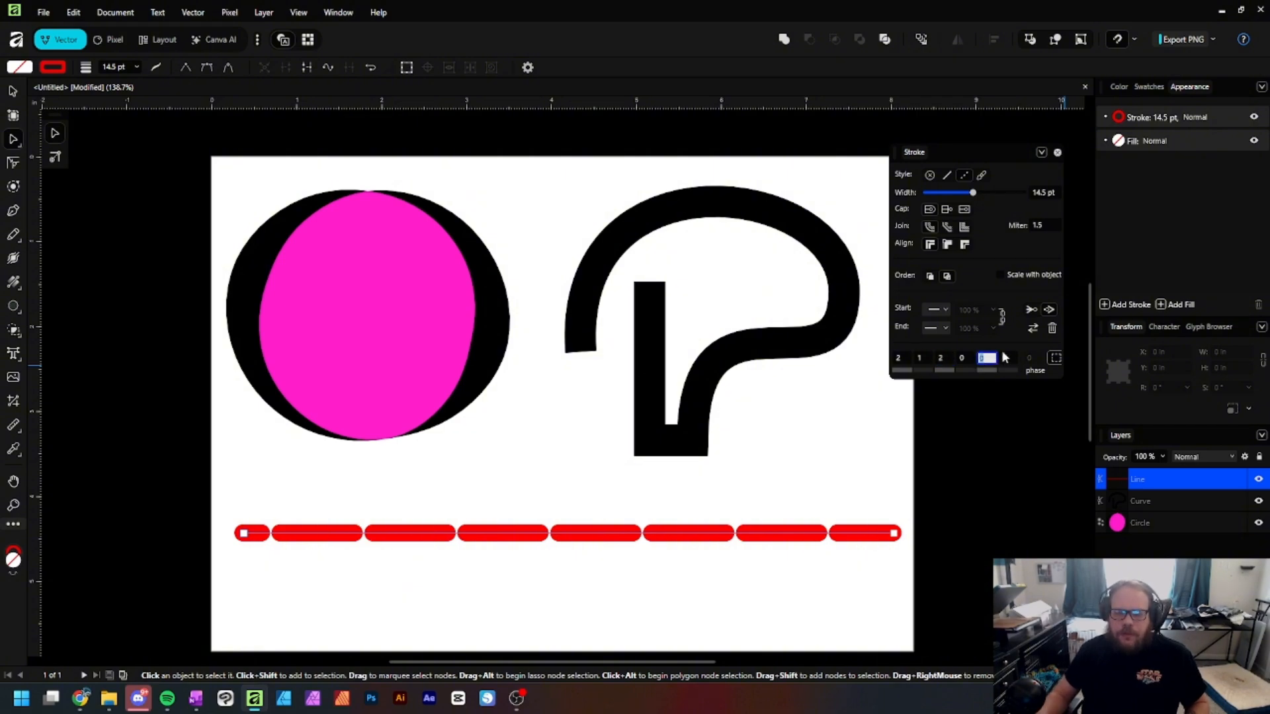
text(2)
click(1007, 358)
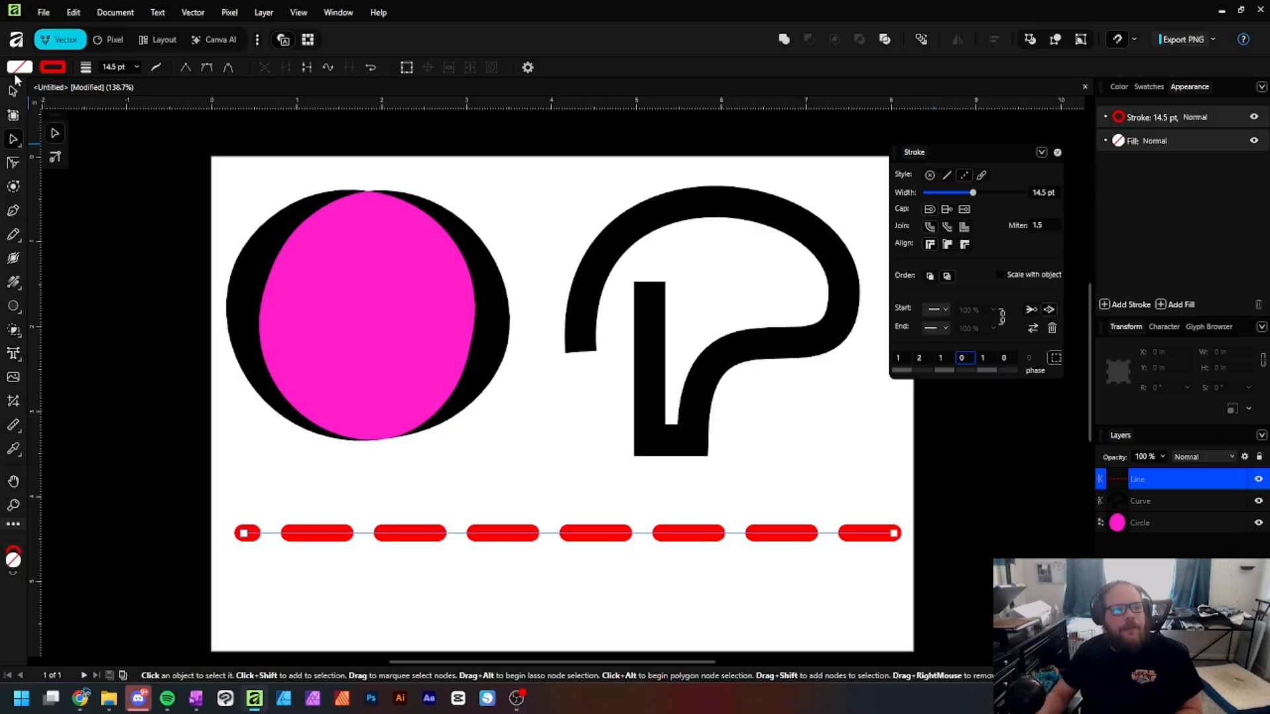
- Expand the stroke of the dashed red line into filled curves
click(13, 91)
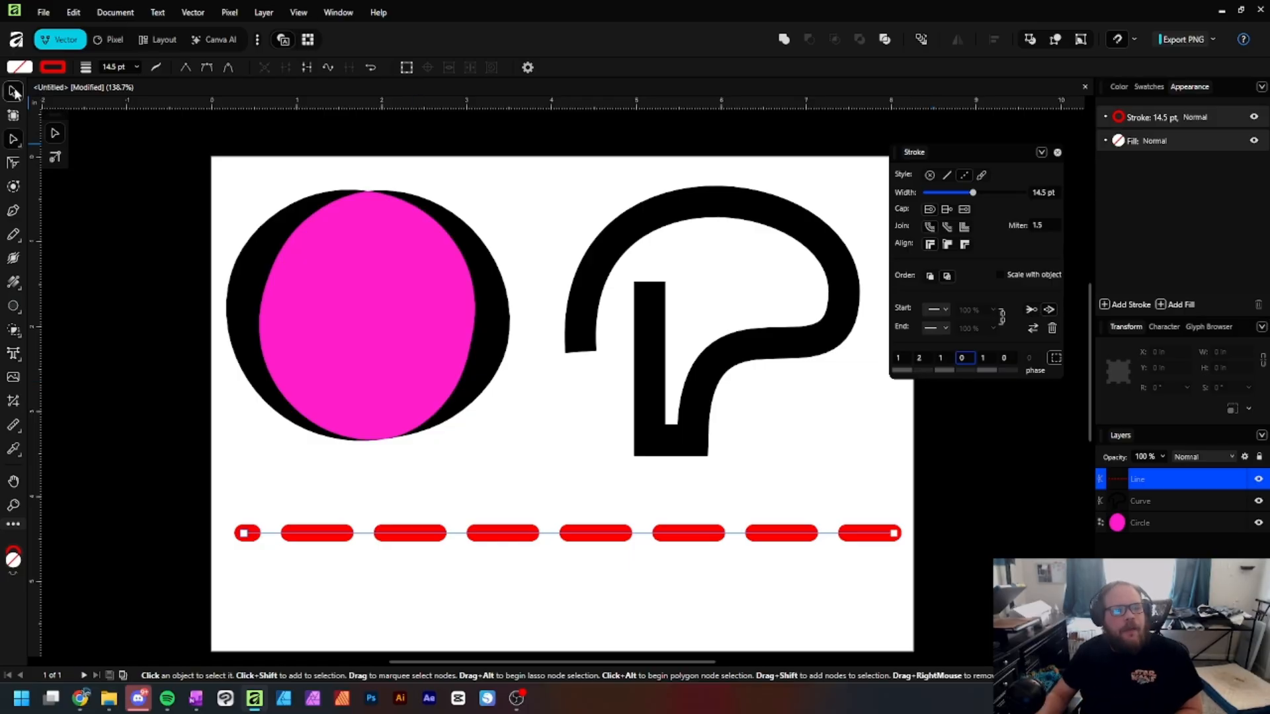
right_click(508, 536)
right_click(517, 535)
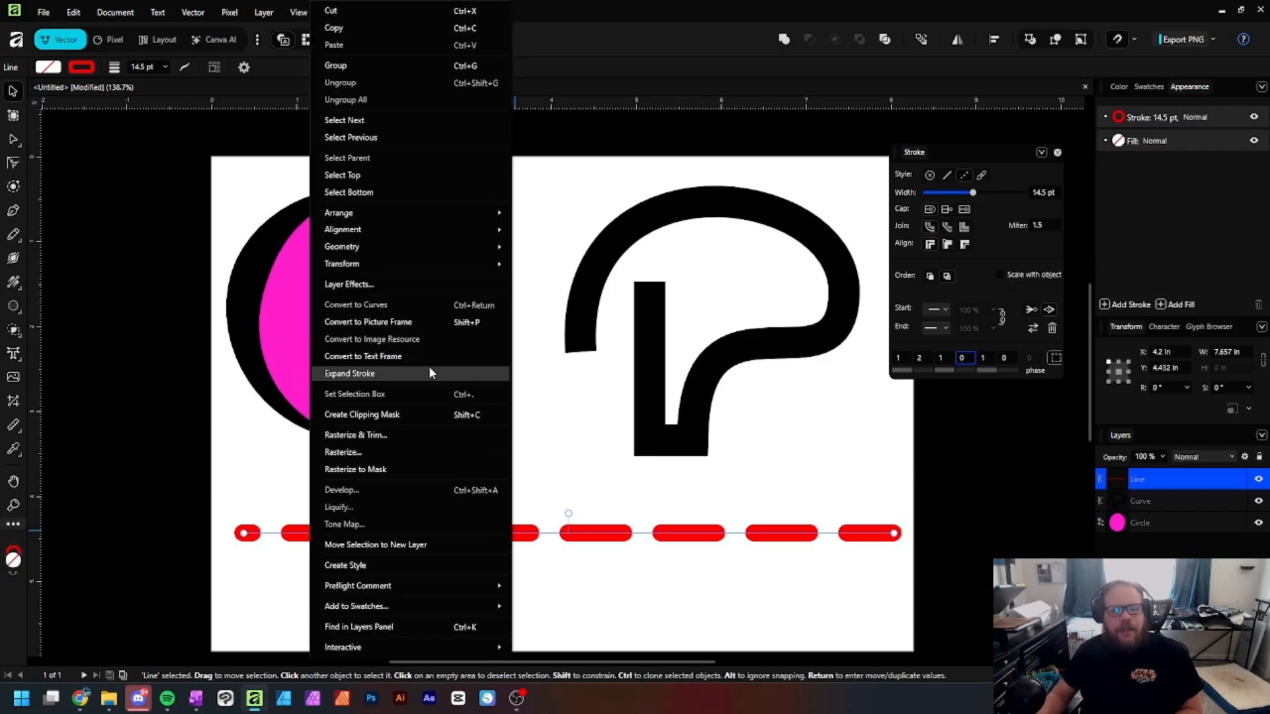
click(429, 370)
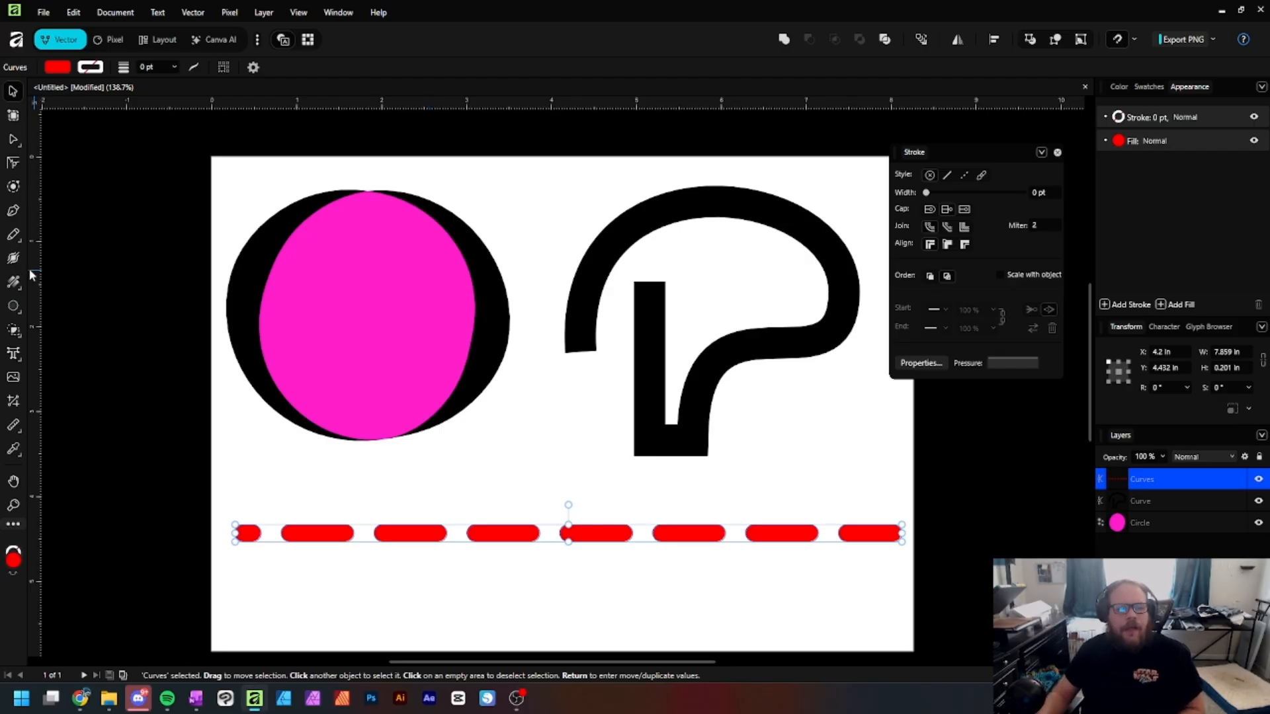
- Activate the Stroke Width tool
click(14, 258)
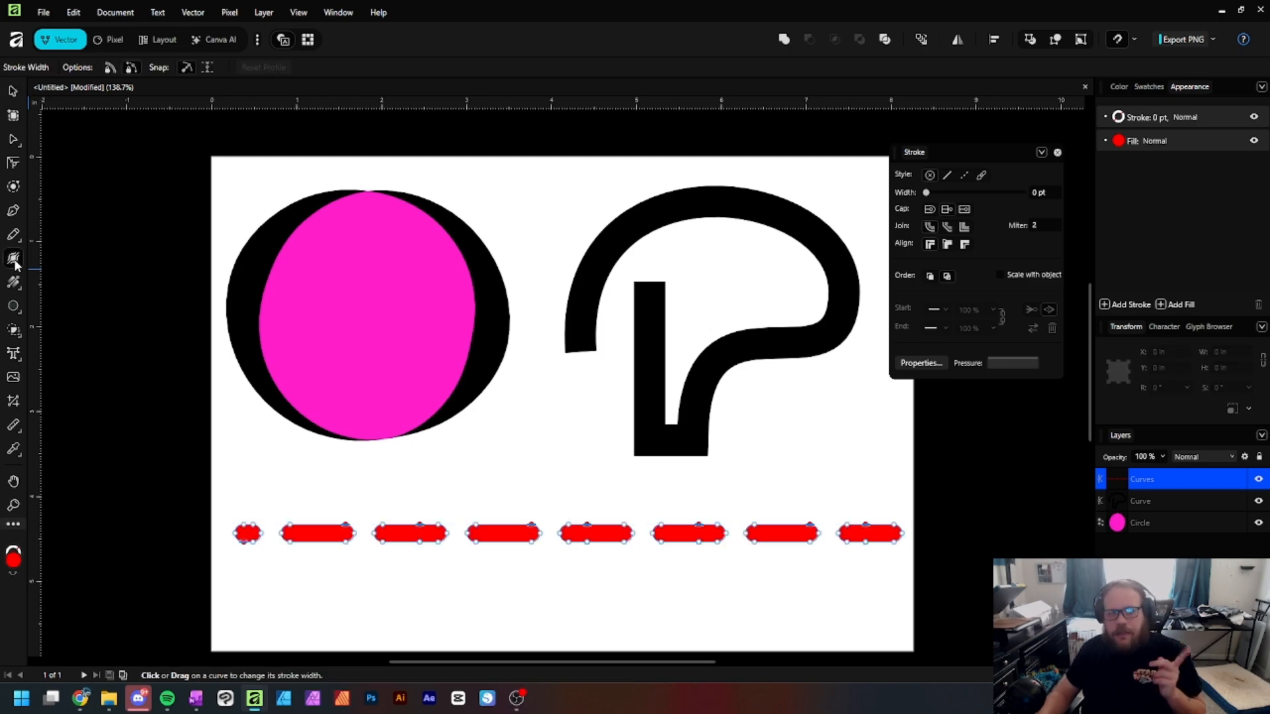